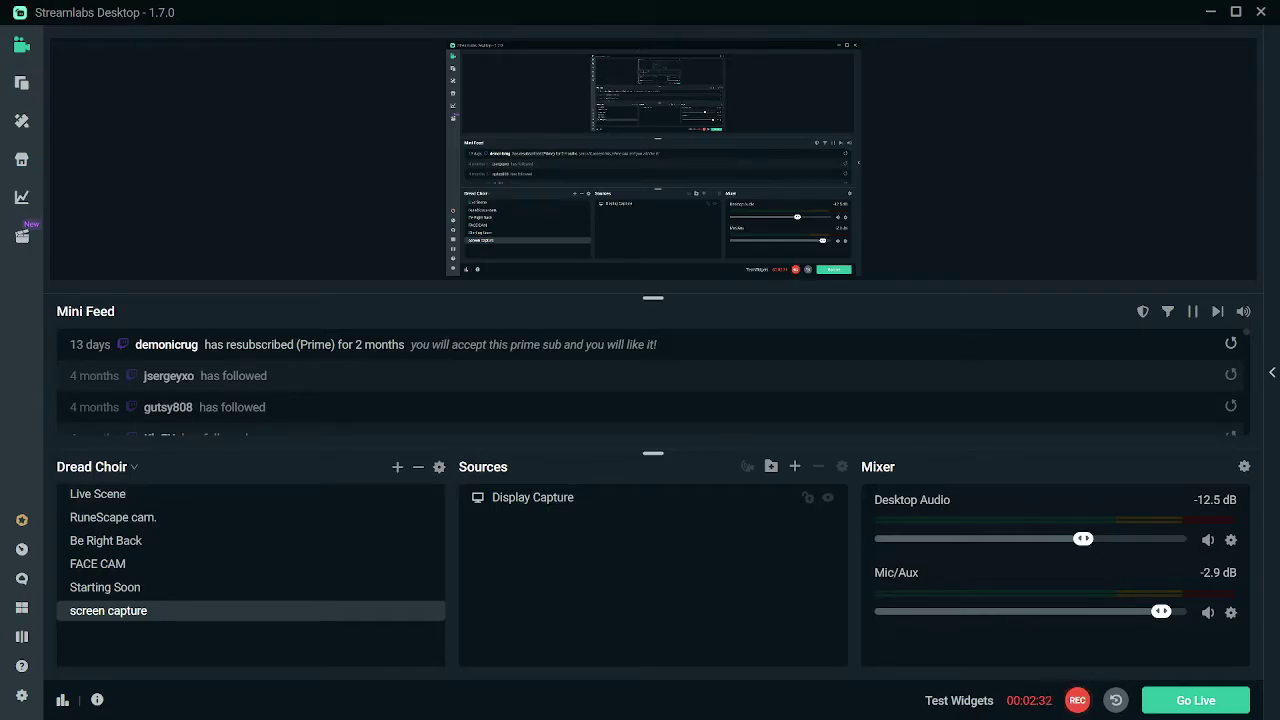
- Switch to the Yaesu page in the browser and select the text of the FT5DR/FT5DE Programming Software ADMS-14 (Ver.1.0.0.1) download link
key(alt+Tab)
click(978, 80)
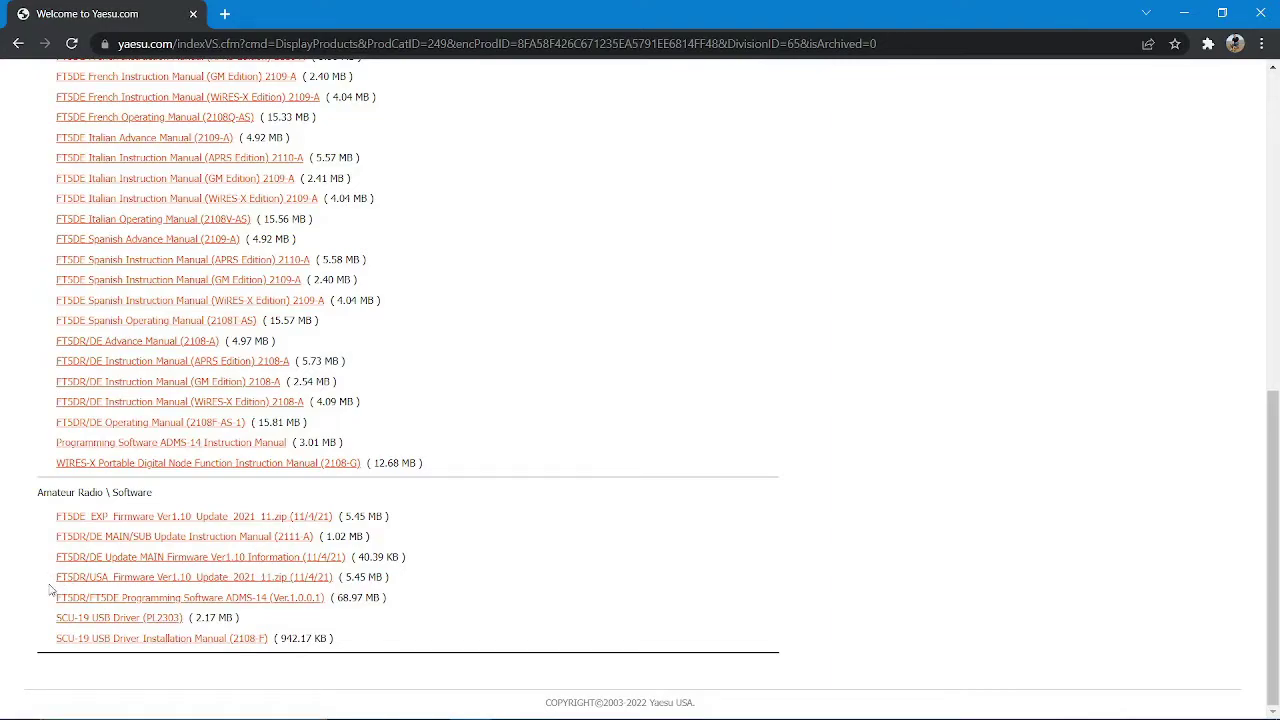
drag(50, 599, 118, 597)
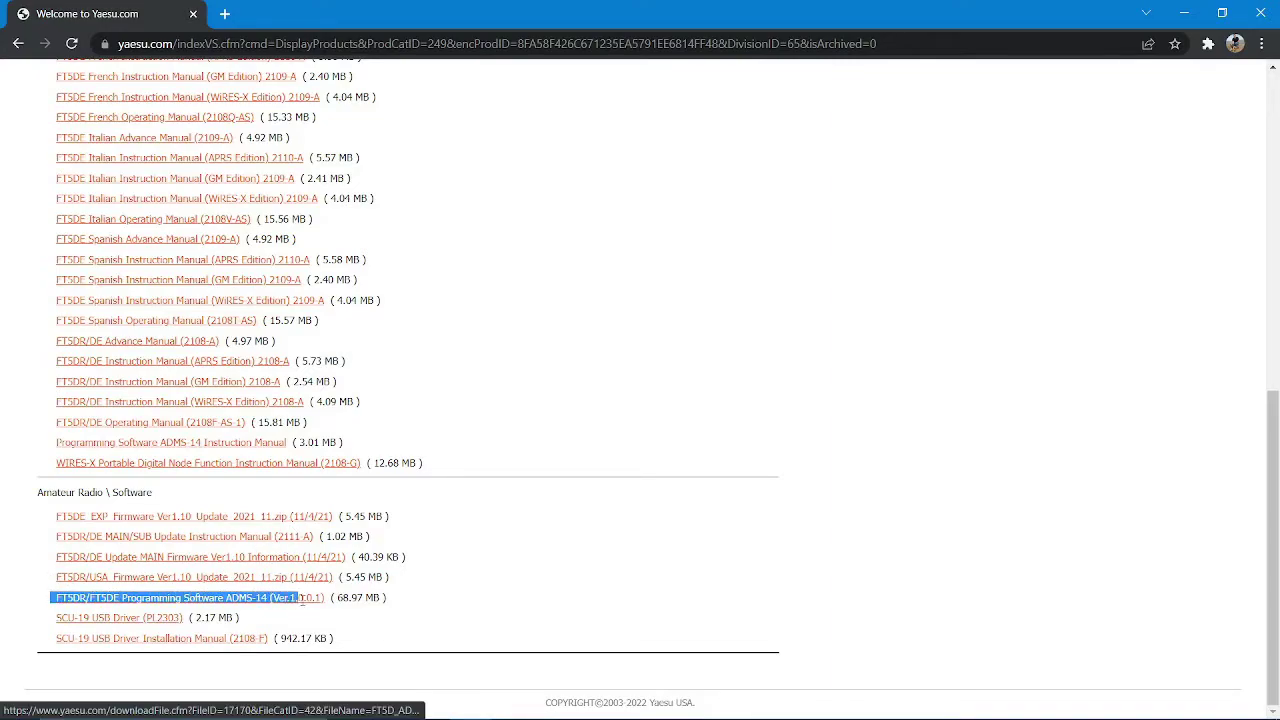
drag(310, 599, 332, 599)
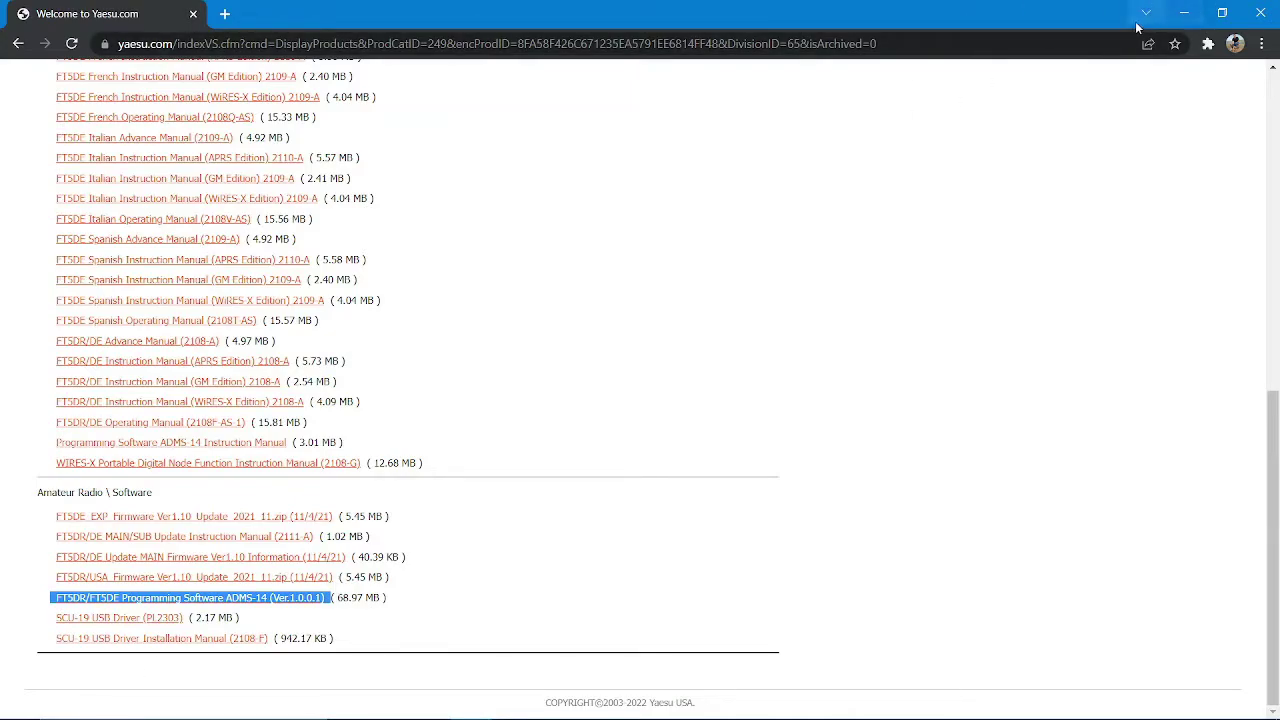
- Clear the open windows, launch ADMS14_EXP from the desktop, and maximise both the program and its untitled channel sheet
click(1188, 14)
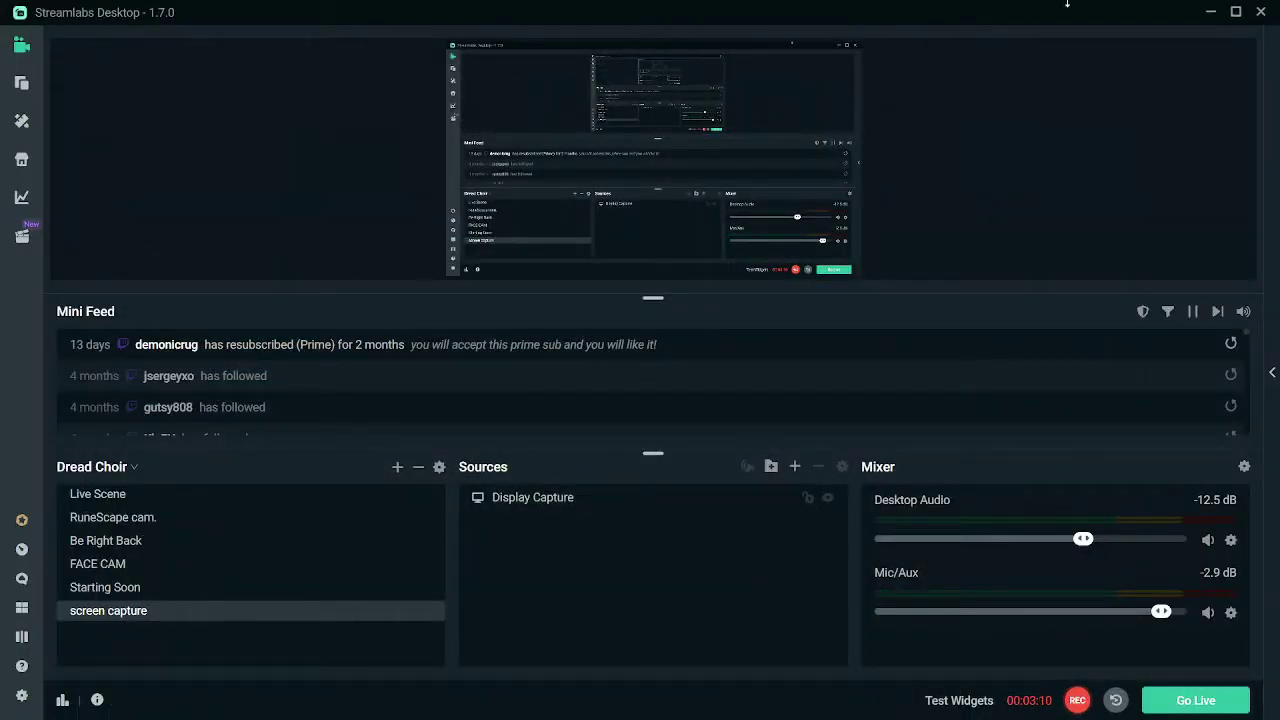
click(1210, 14)
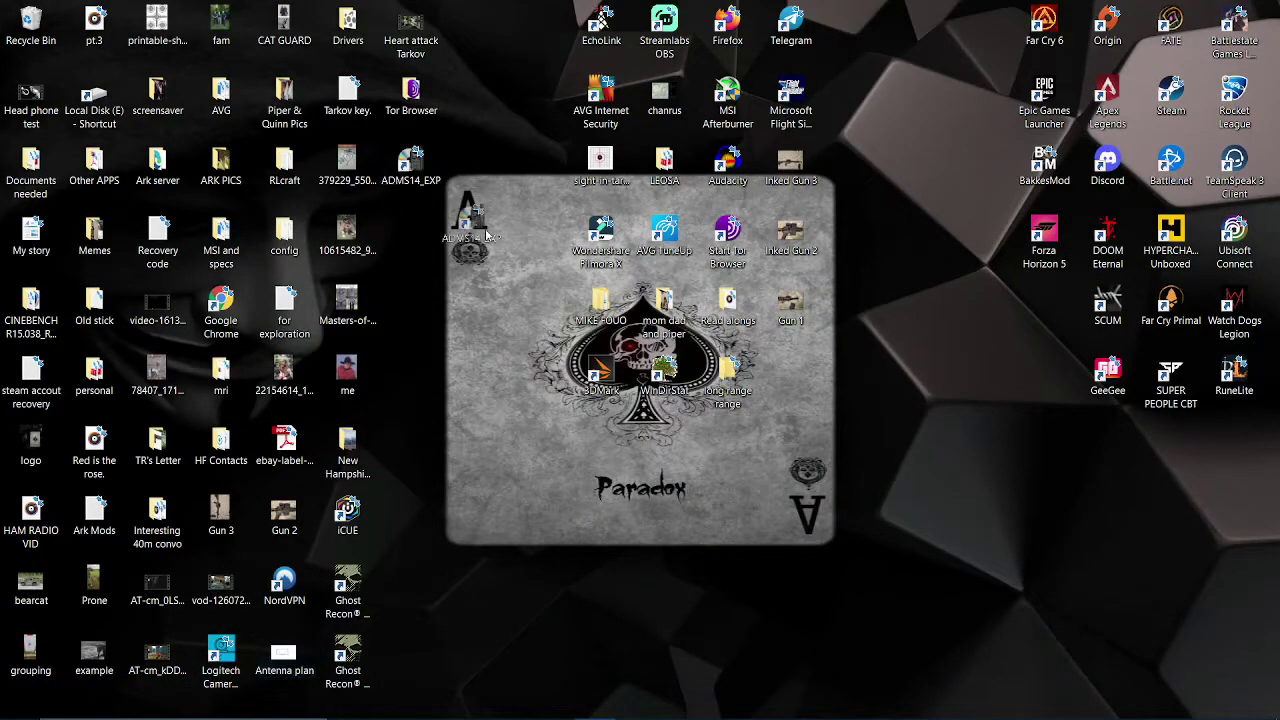
drag(676, 543, 672, 540)
drag(548, 432, 780, 606)
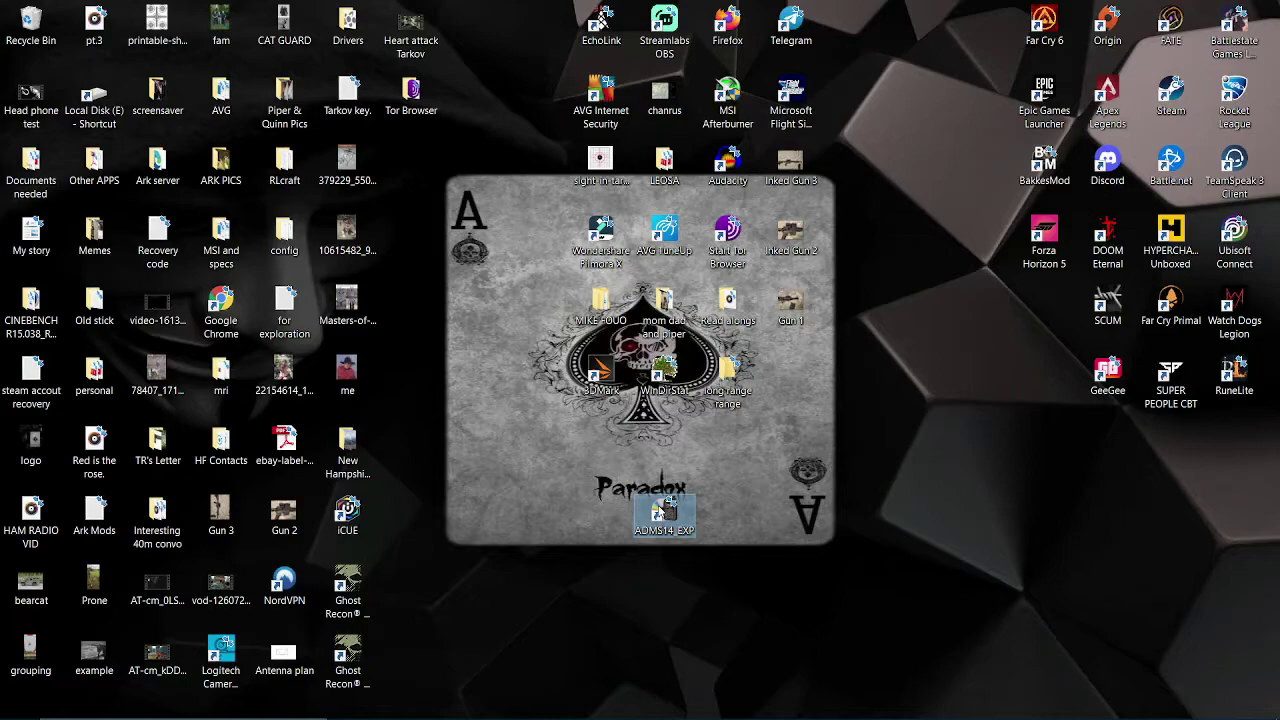
double_click(660, 512)
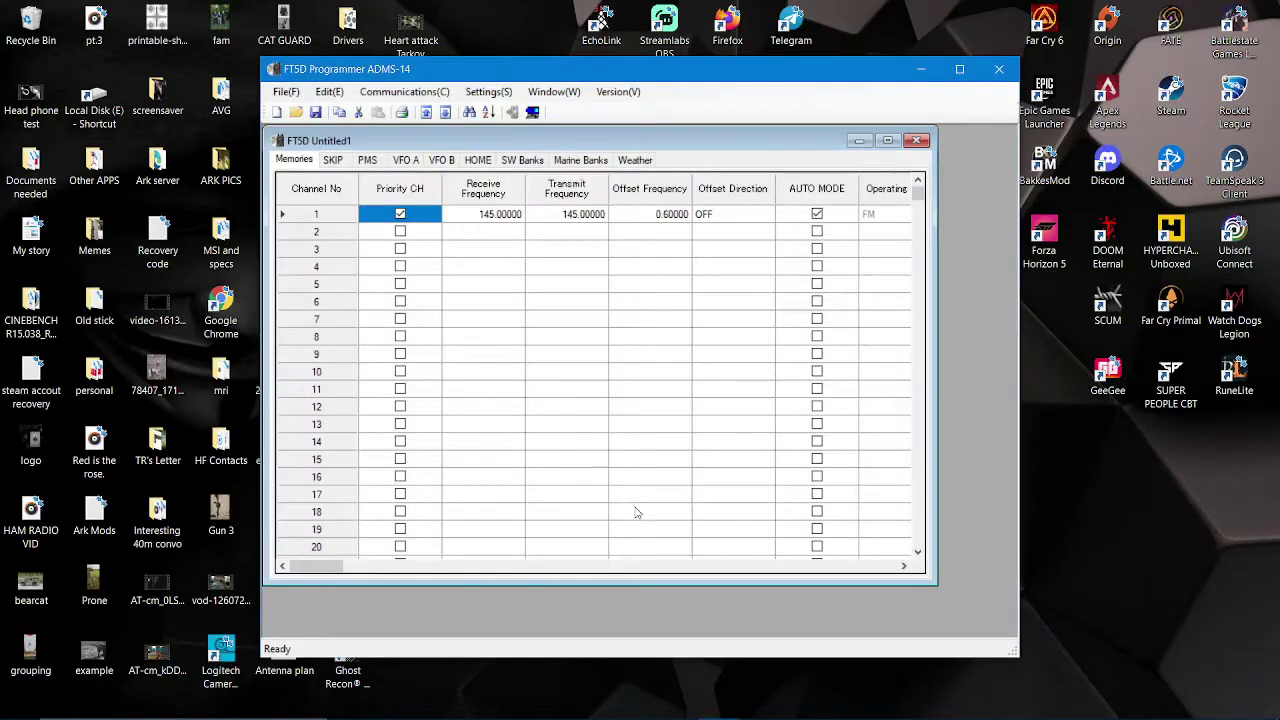
click(957, 69)
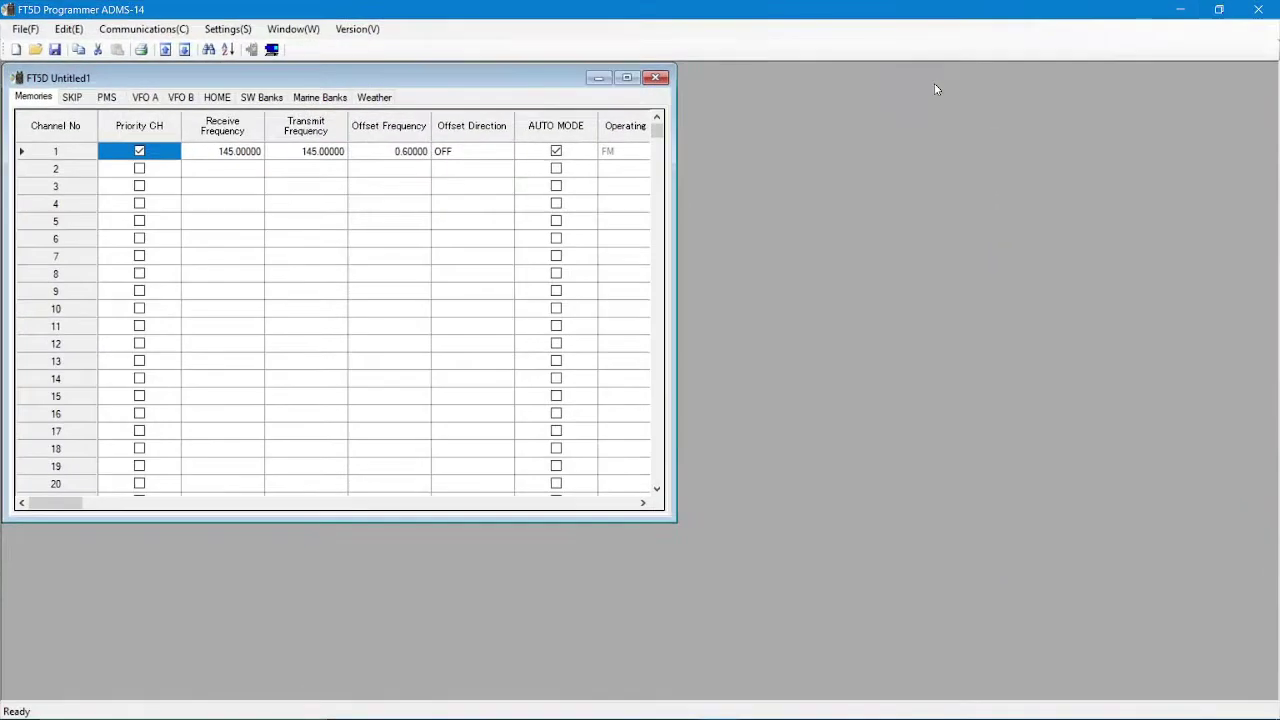
click(628, 78)
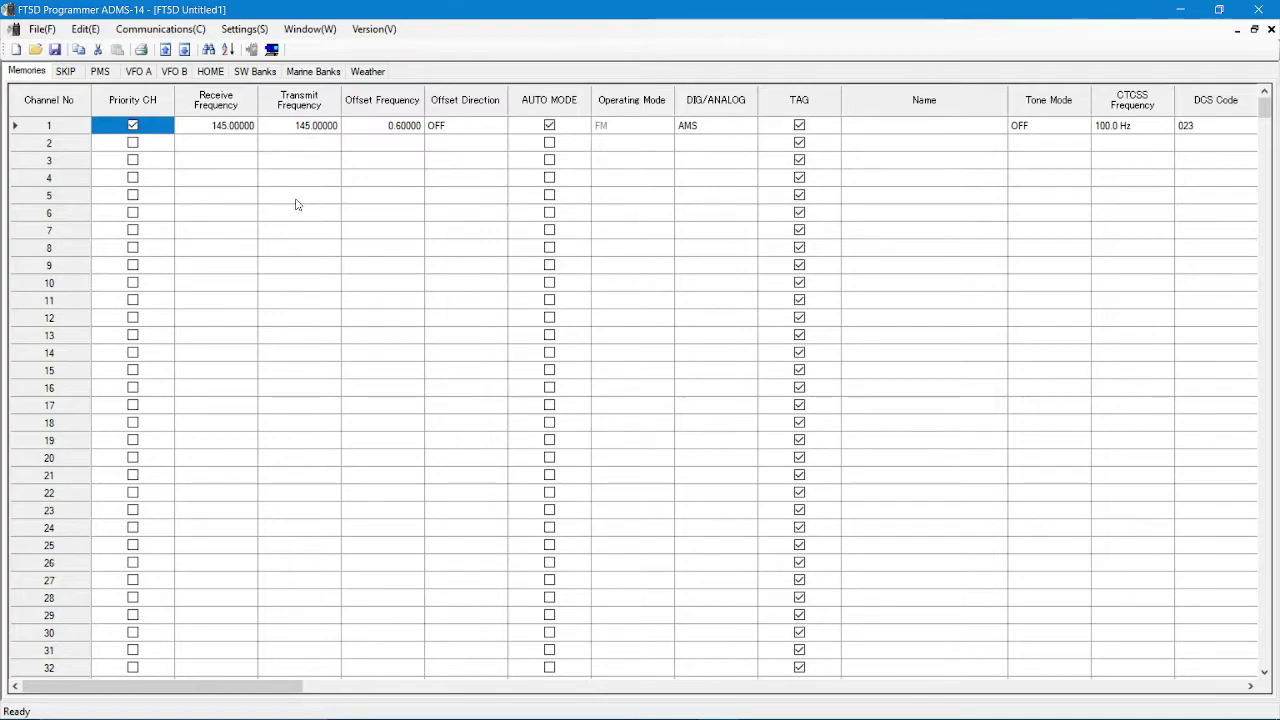
- Review the SKIP, PMS, VFO A, VFO B and HOME channel sheets of the untitled file
click(65, 72)
click(100, 72)
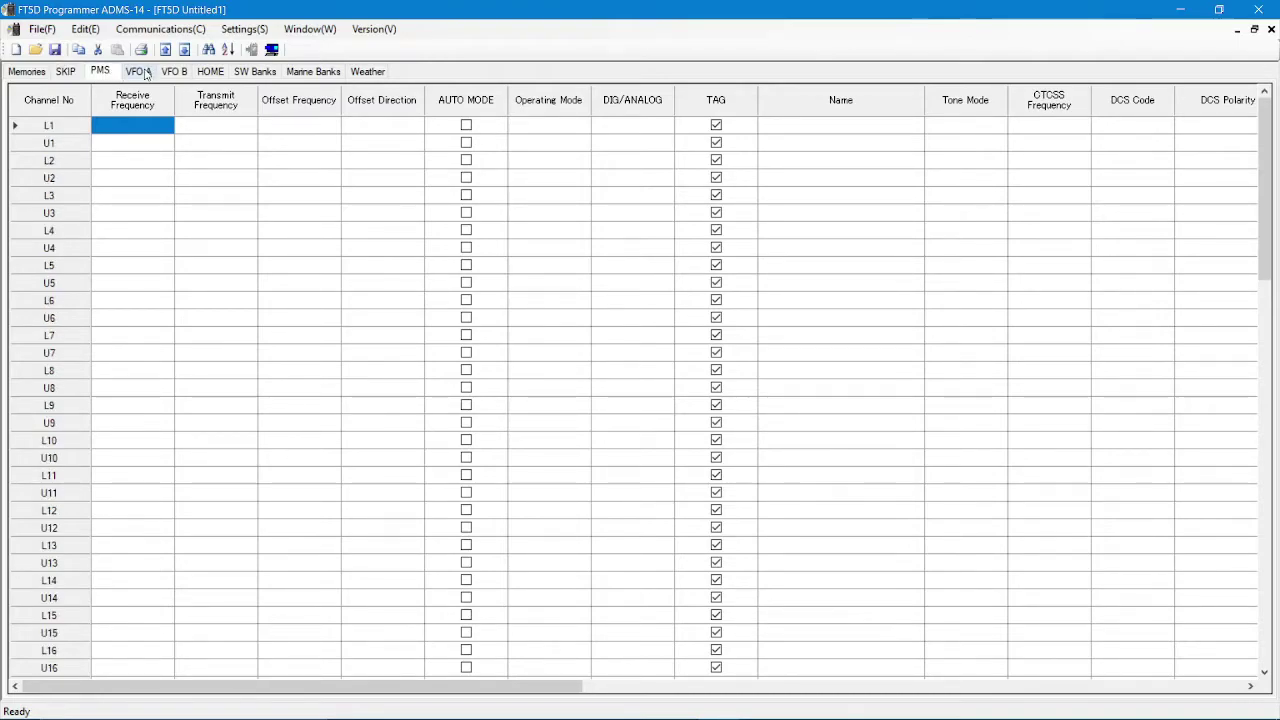
click(136, 75)
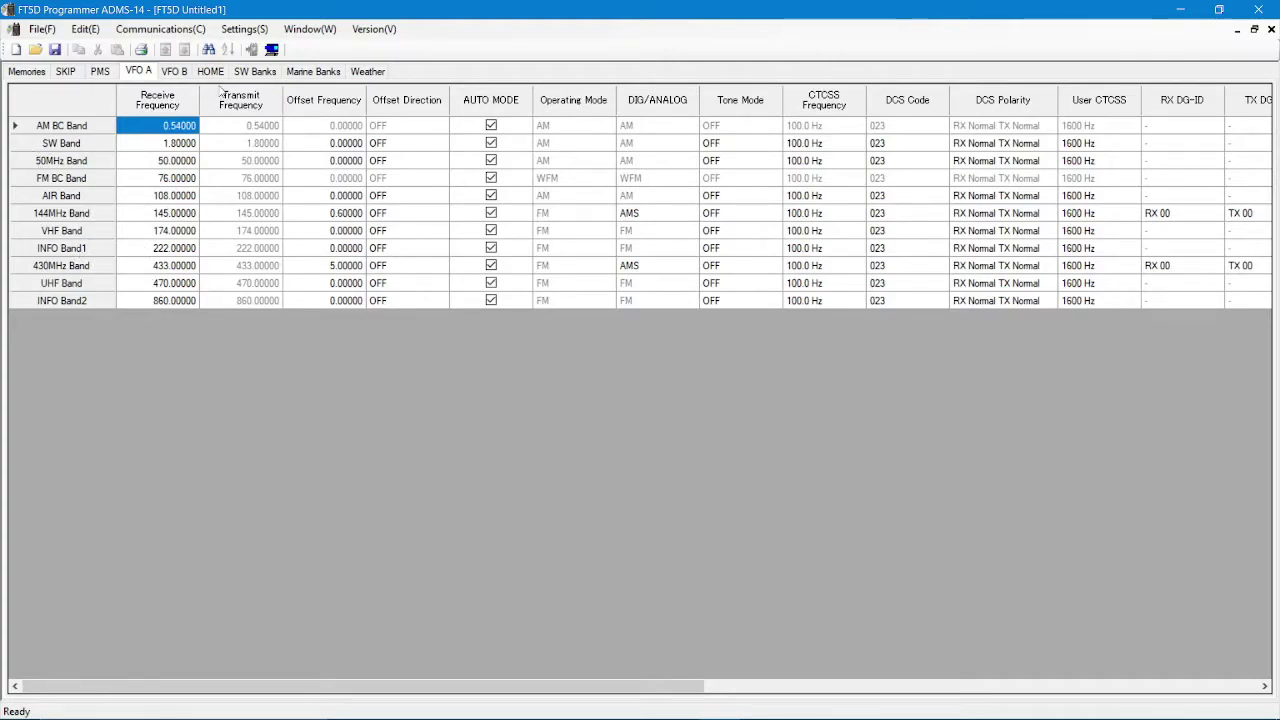
click(174, 71)
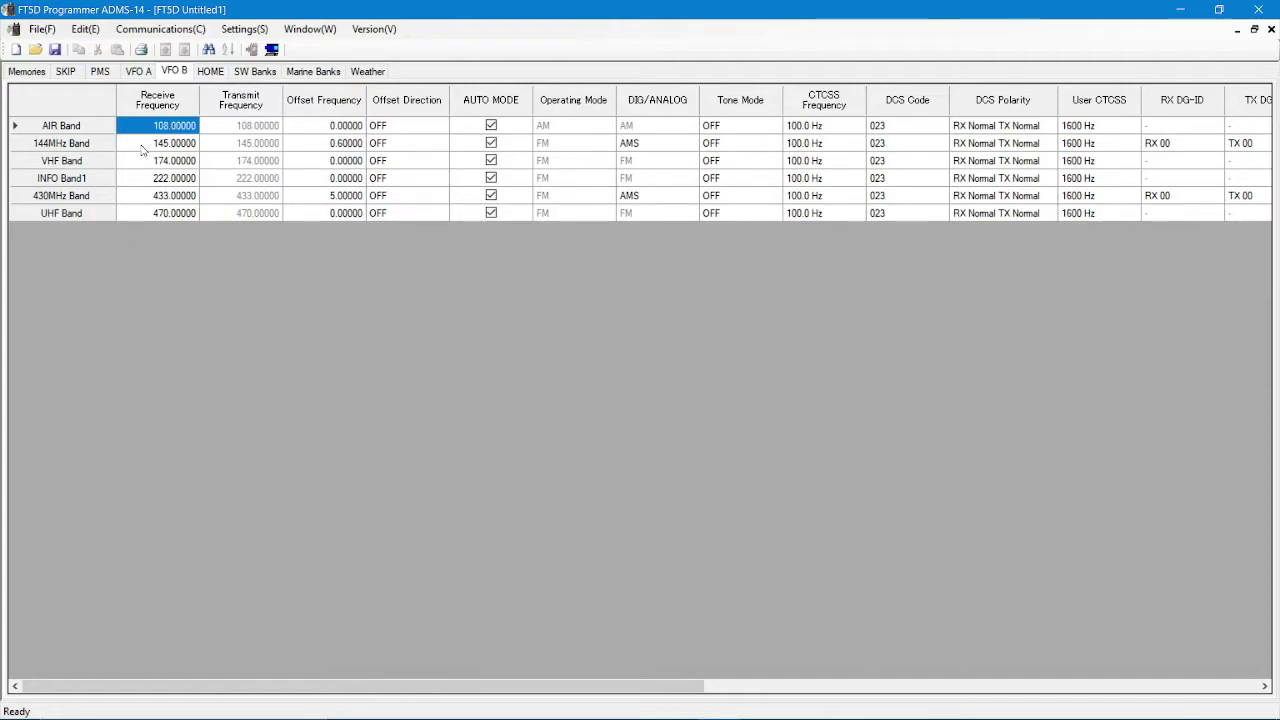
click(211, 71)
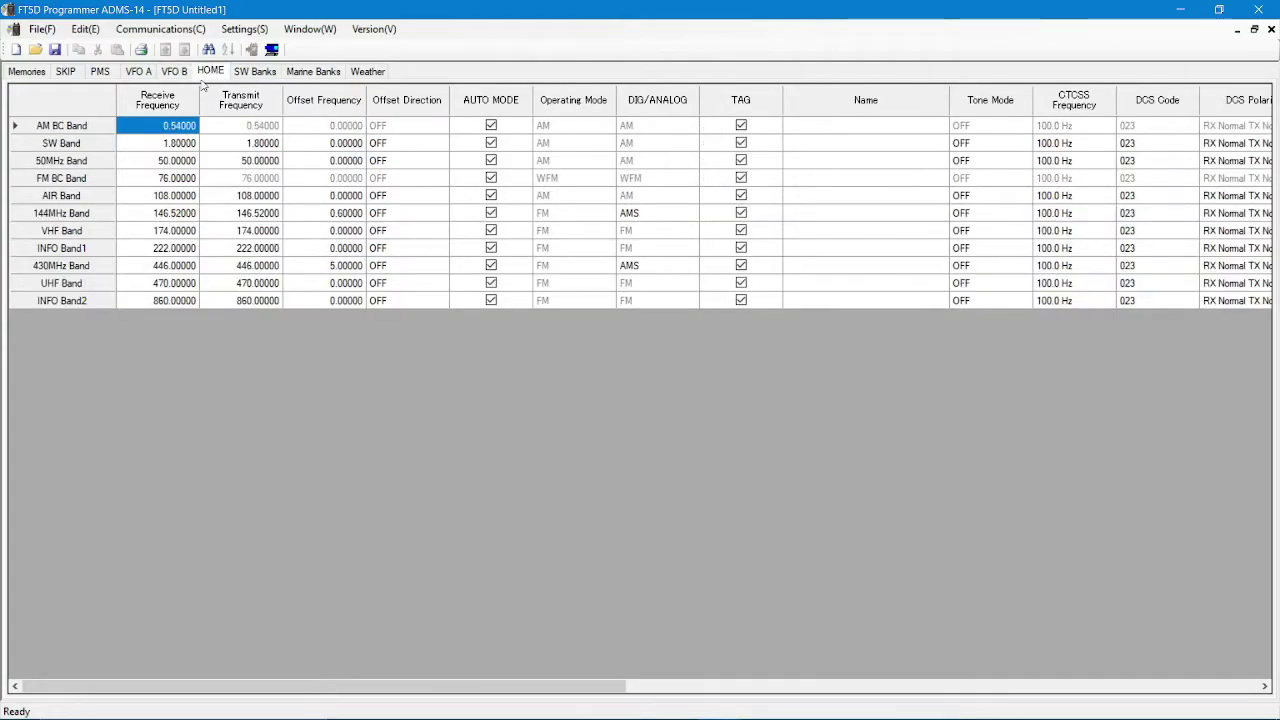
- Look through the whole list of shortwave stations in SW Banks
click(252, 70)
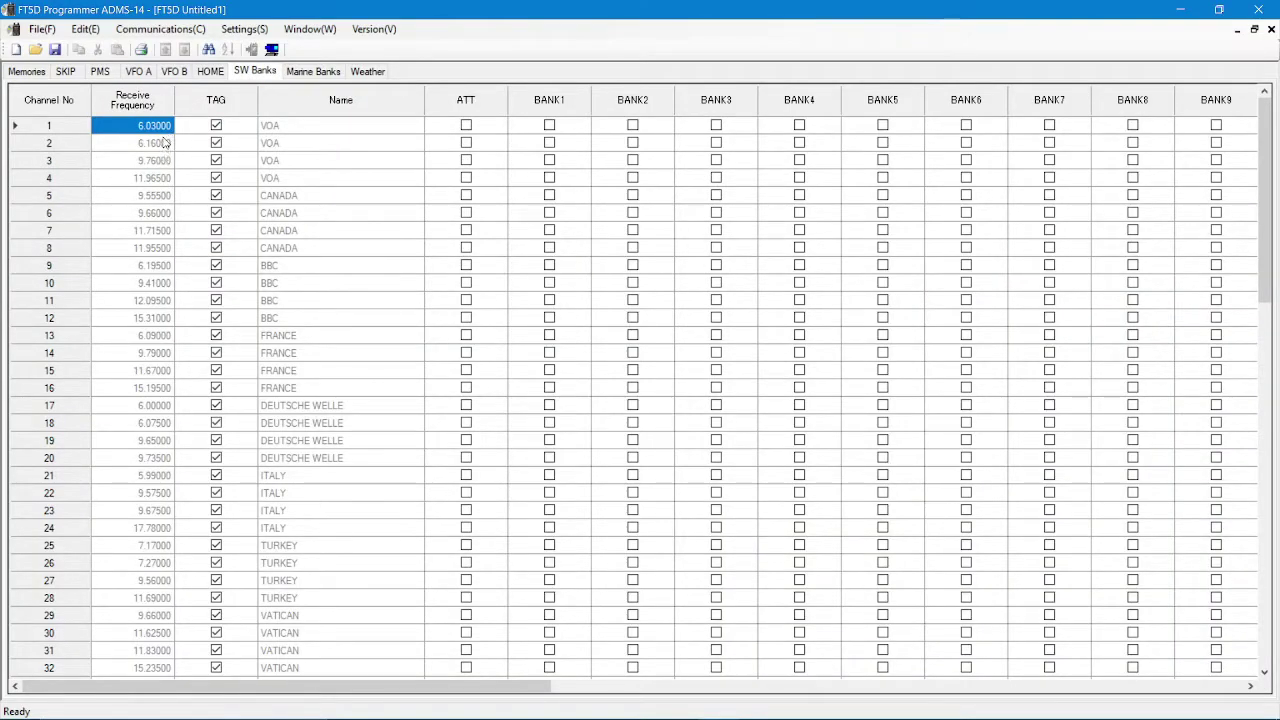
scroll(186, 189, down, 11)
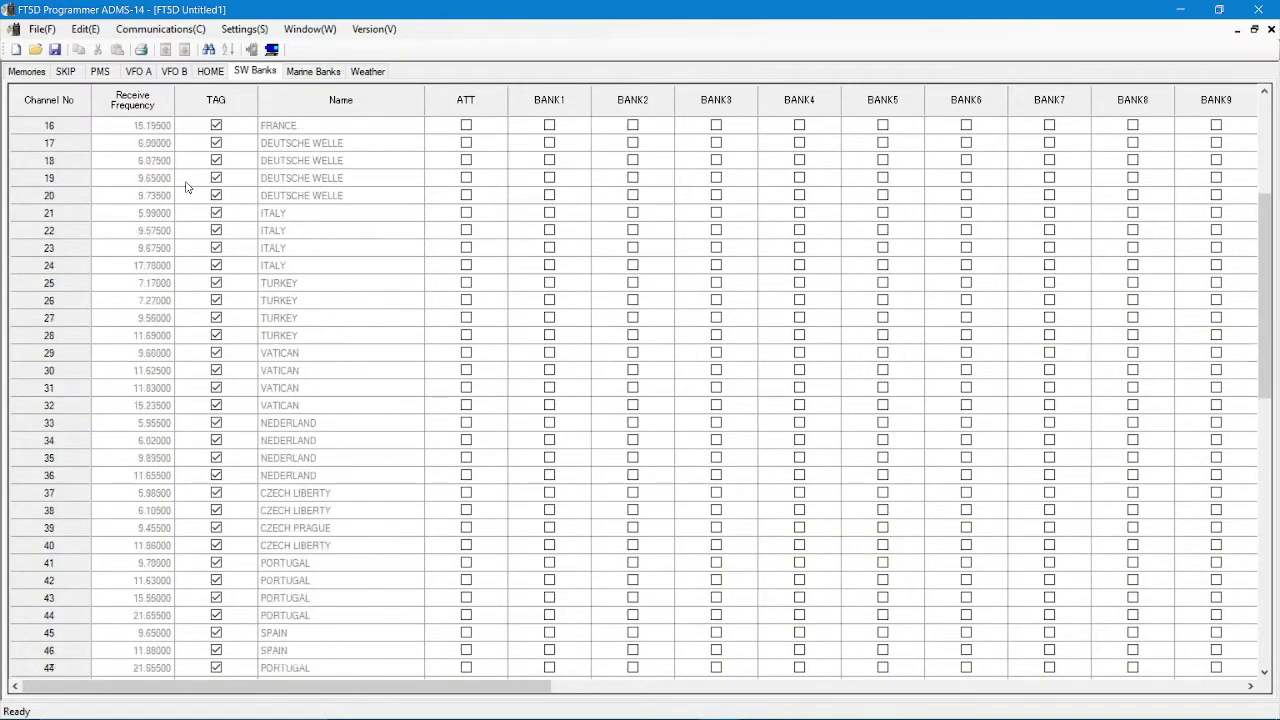
scroll(184, 180, down, 7)
scroll(183, 177, up, 18)
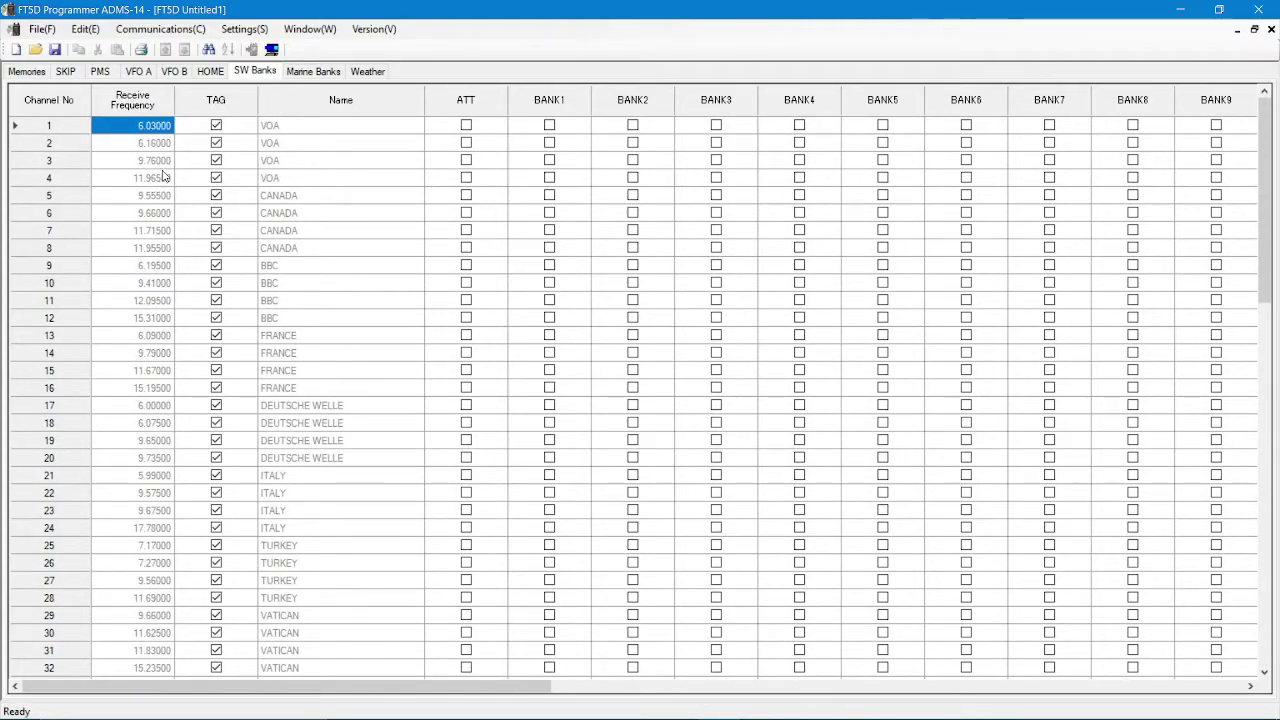
- Examine the Marine Banks and Weather channel lists and return to the Memories sheet
click(306, 72)
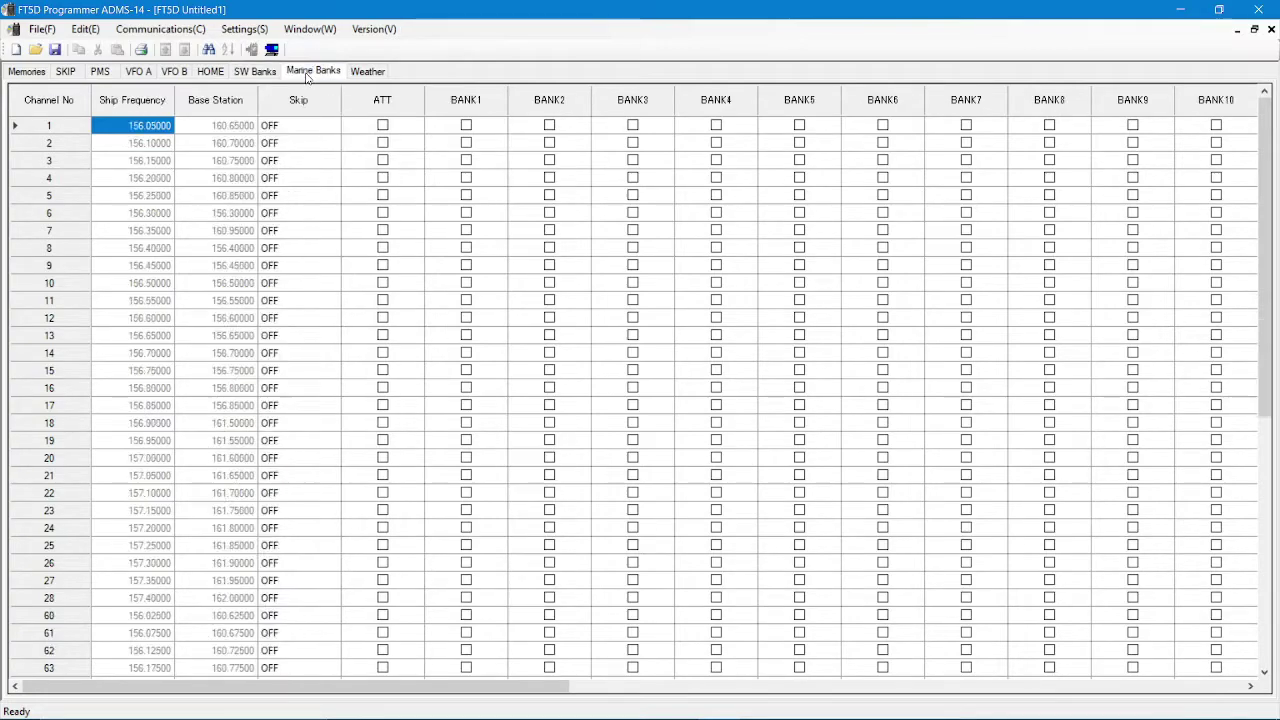
scroll(194, 130, down, 3)
scroll(194, 130, down, 2)
scroll(192, 132, up, 6)
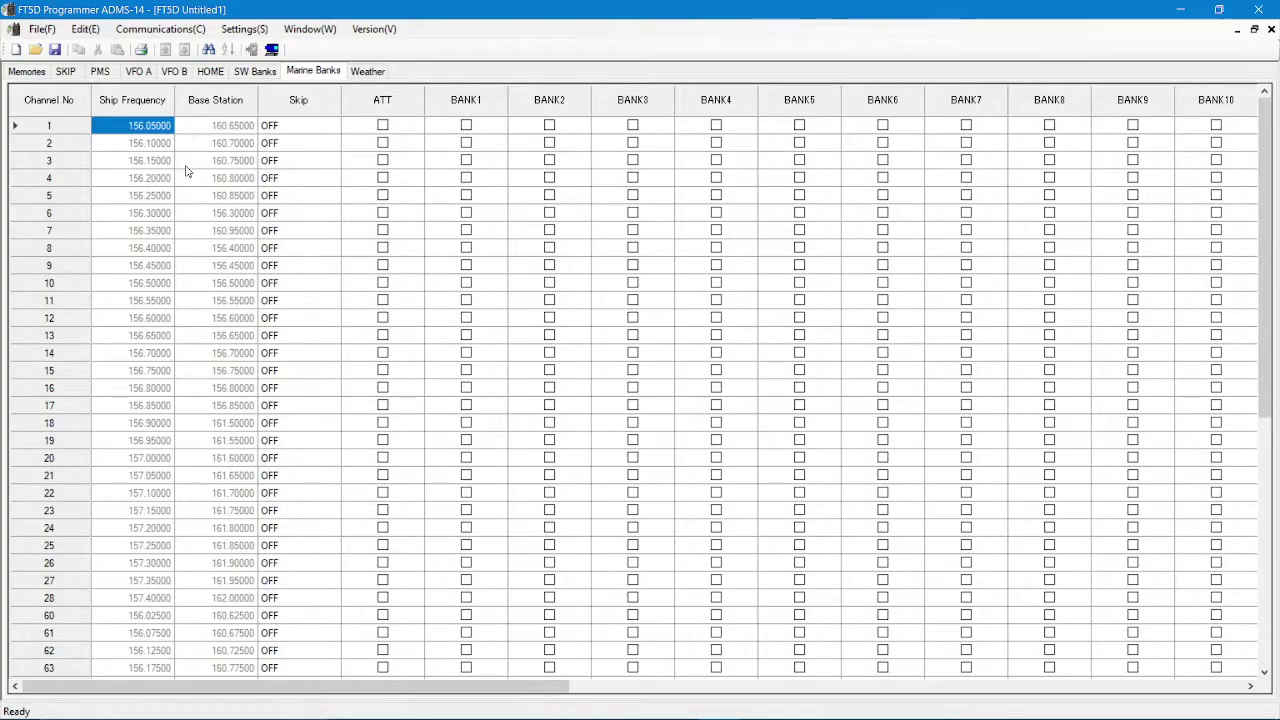
scroll(186, 180, down, 7)
scroll(184, 180, up, 7)
click(366, 72)
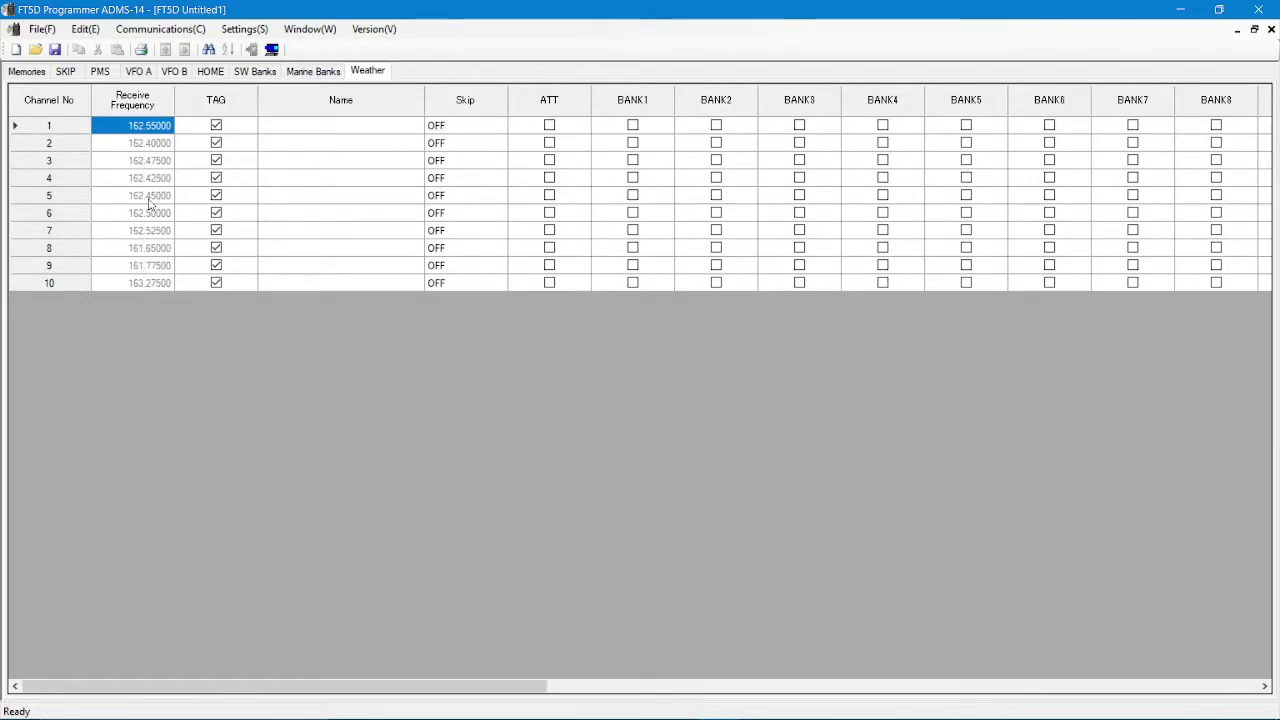
click(34, 74)
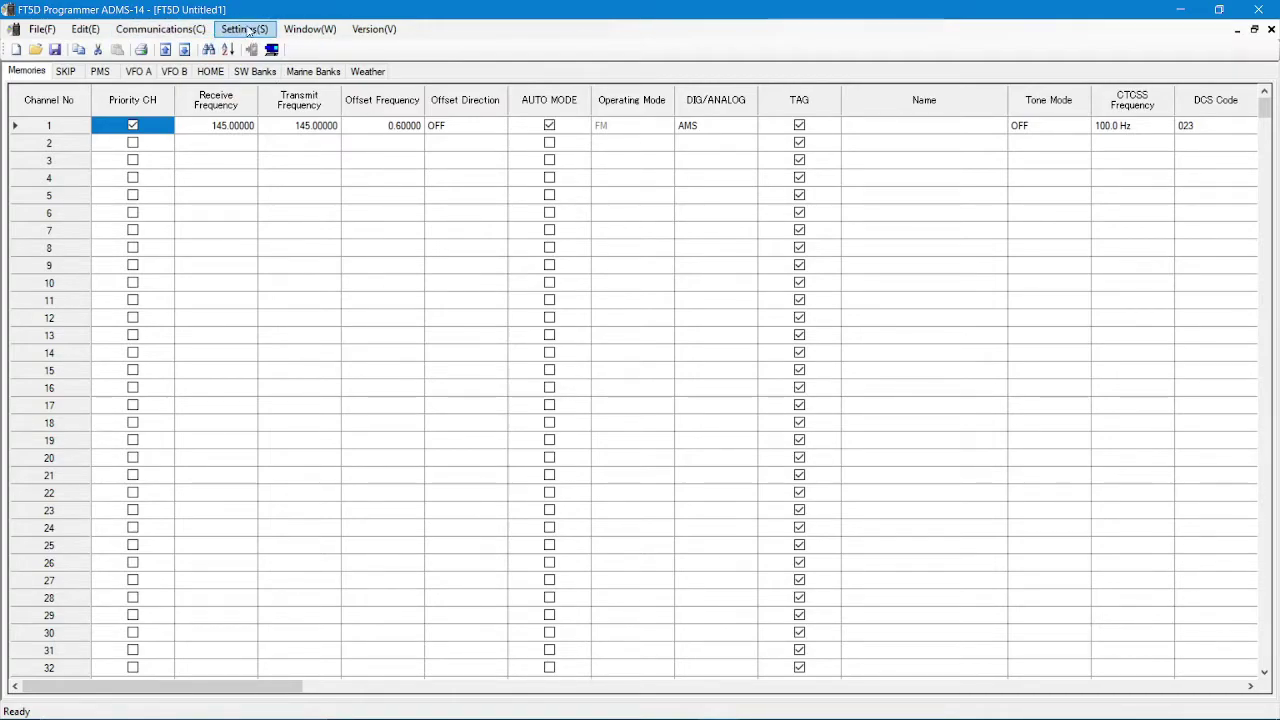
- Start getting data from the SD card and browse to USB Drive (F:) for the backup file
click(174, 34)
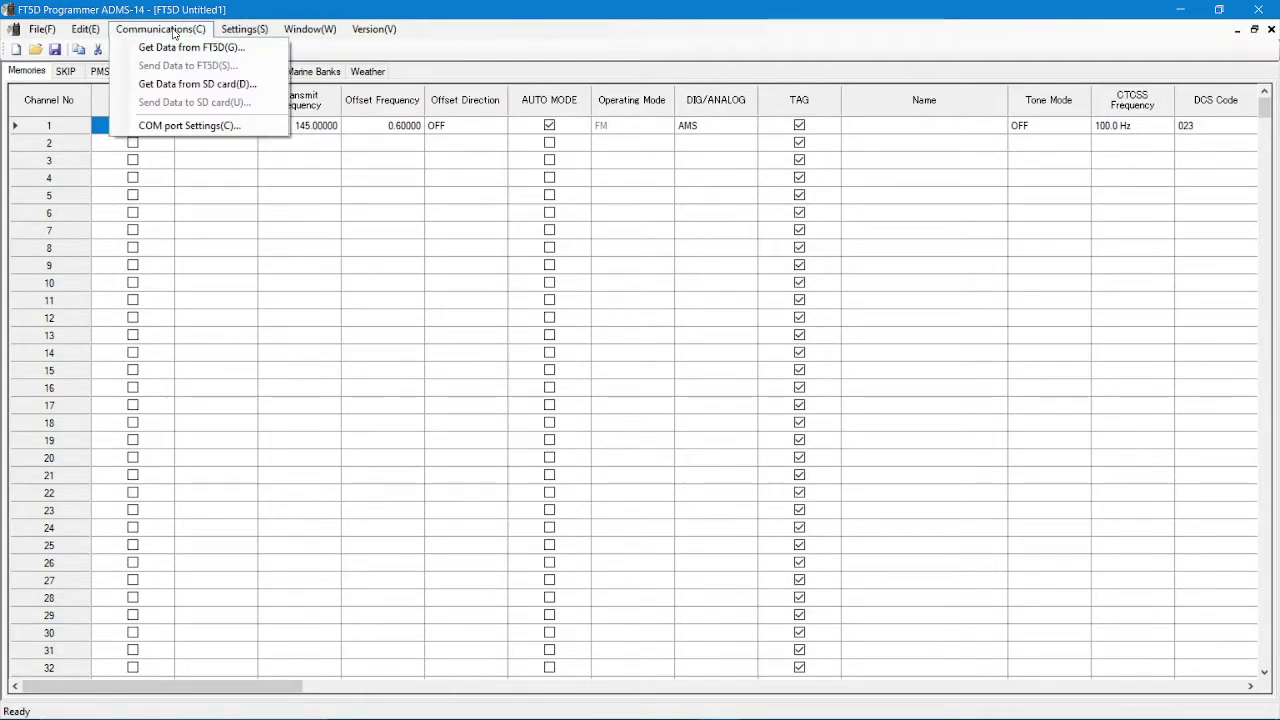
click(174, 86)
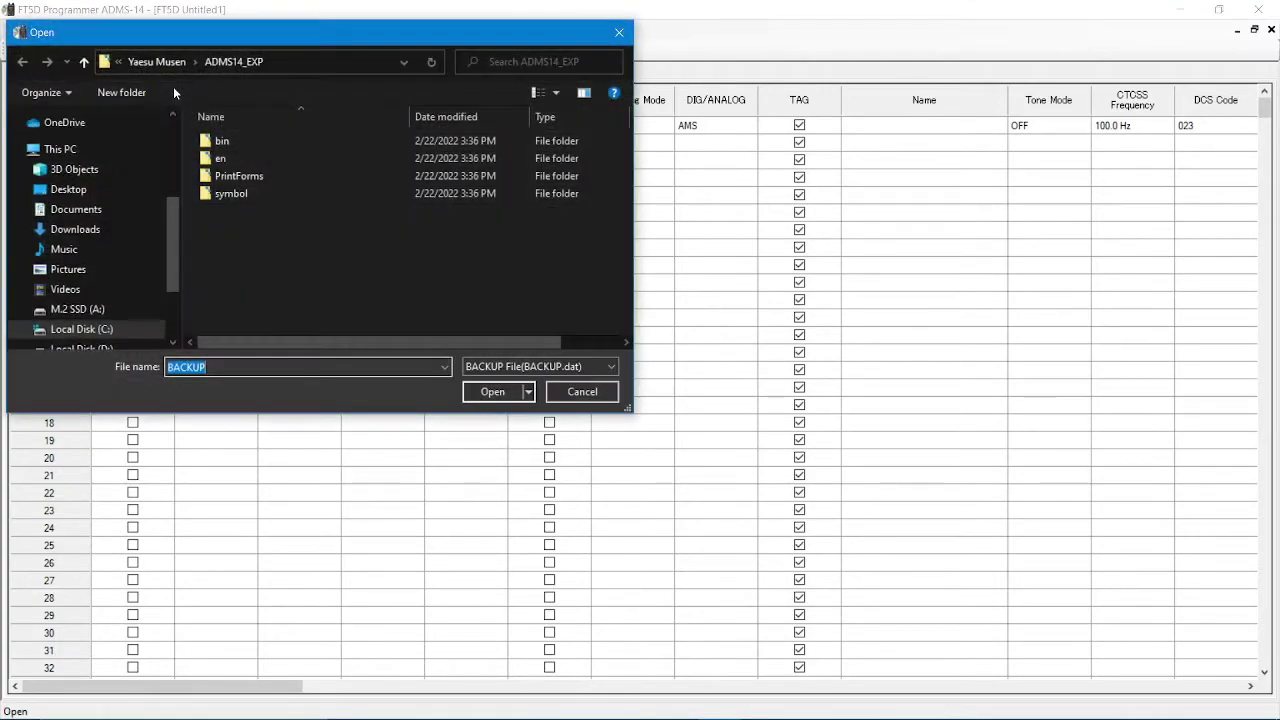
scroll(141, 225, down, 2)
scroll(101, 259, down, 2)
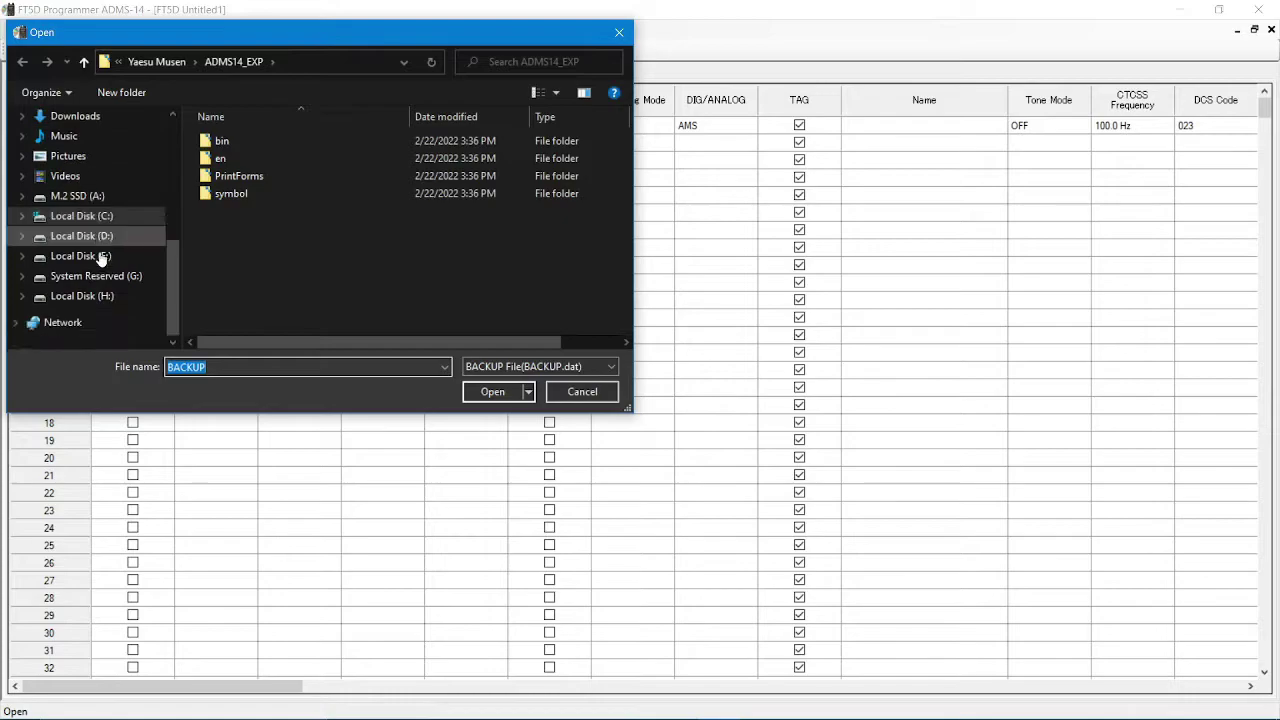
scroll(101, 259, up, 3)
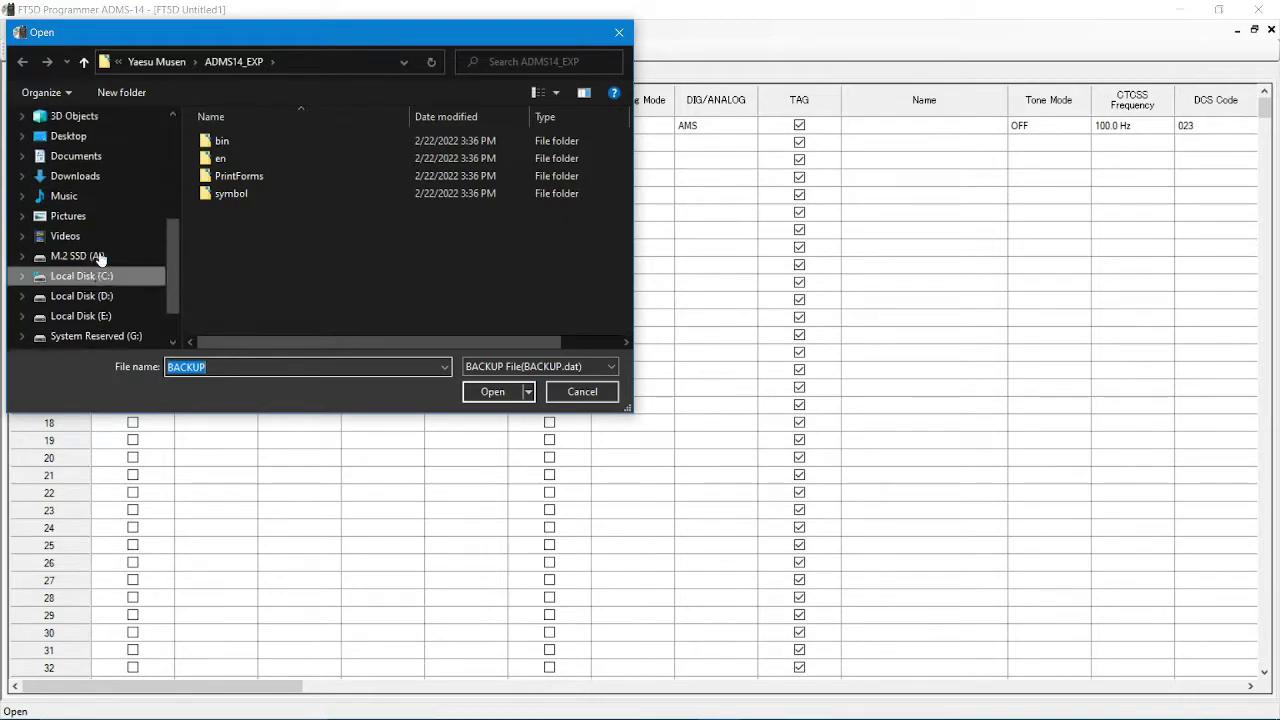
scroll(101, 259, down, 1)
scroll(101, 259, down, 2)
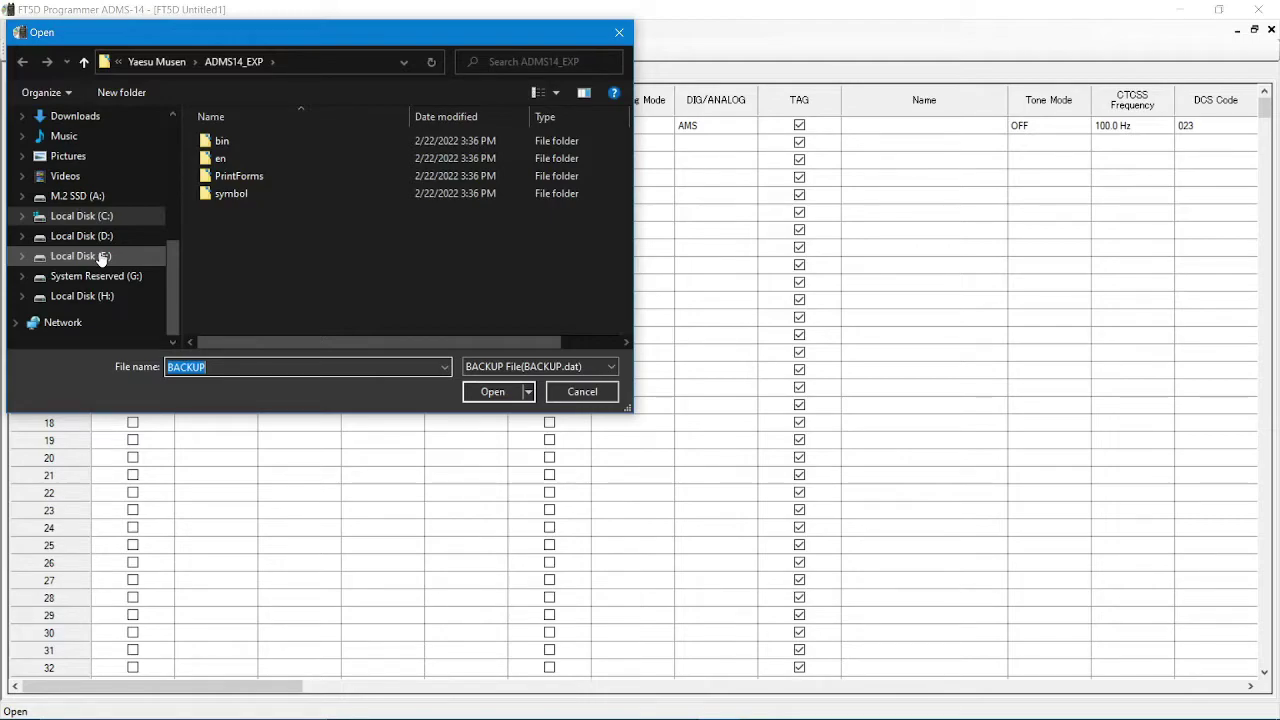
scroll(100, 258, up, 2)
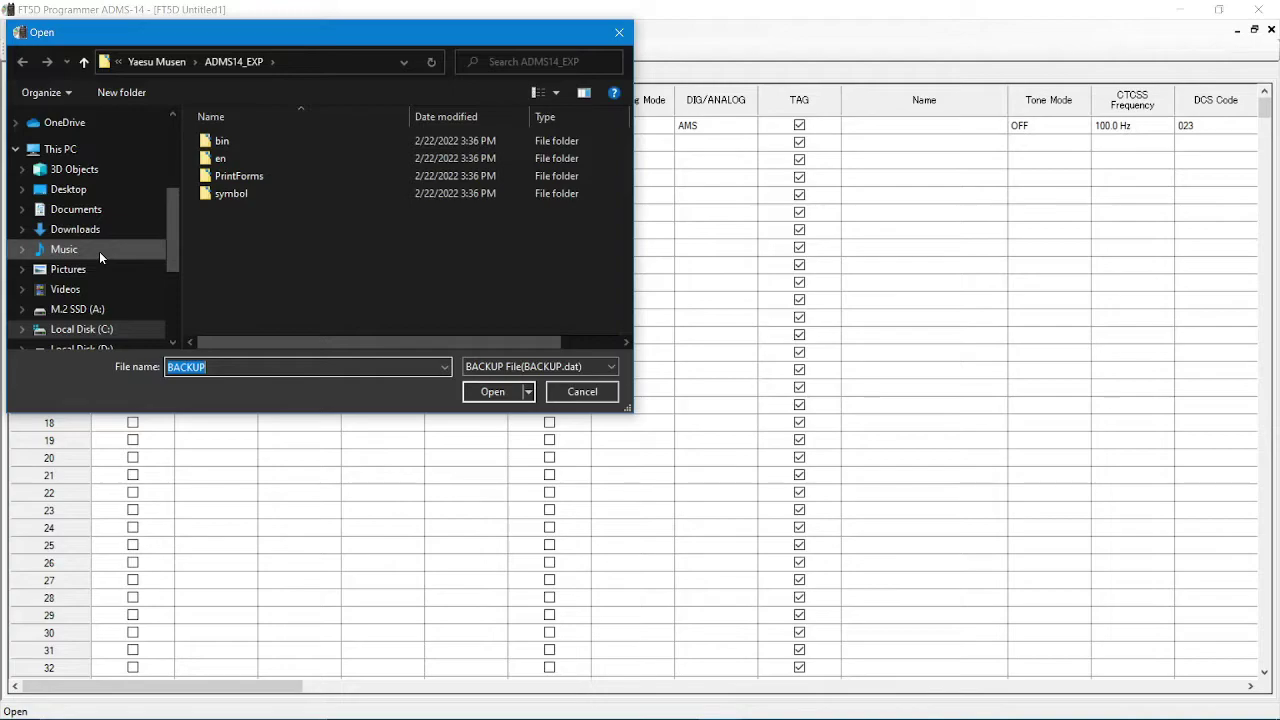
scroll(99, 251, down, 3)
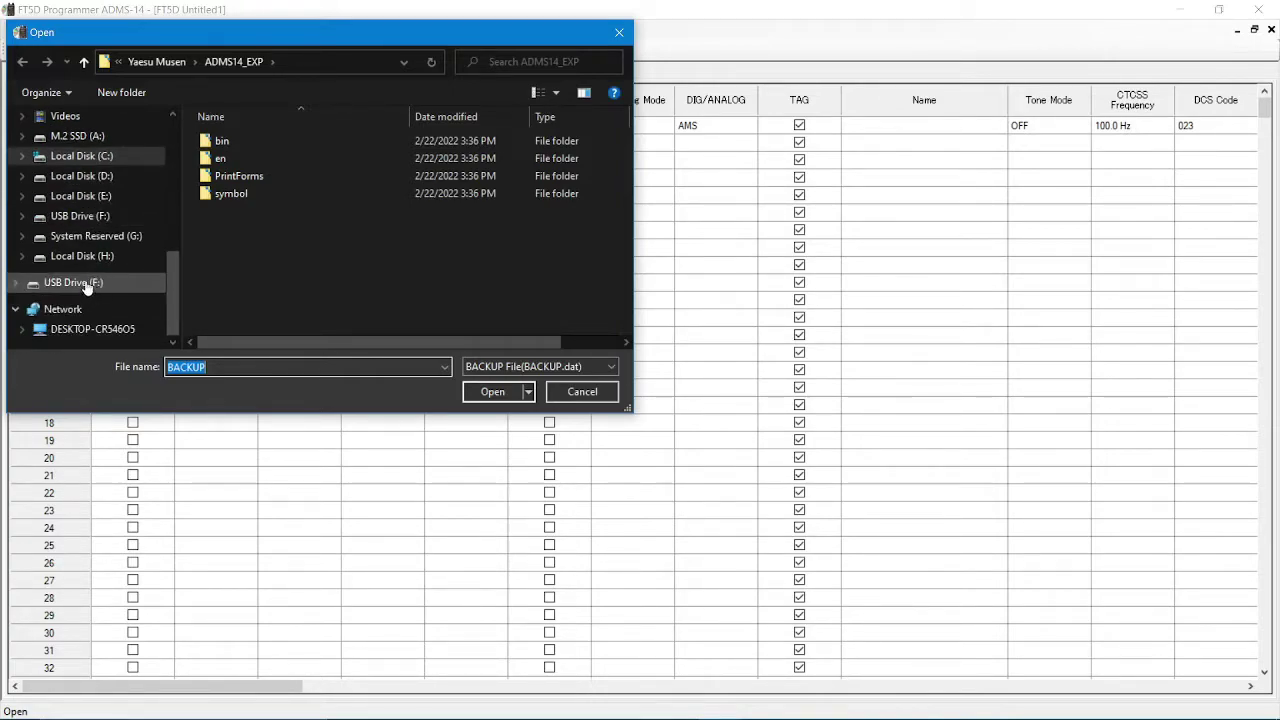
click(92, 282)
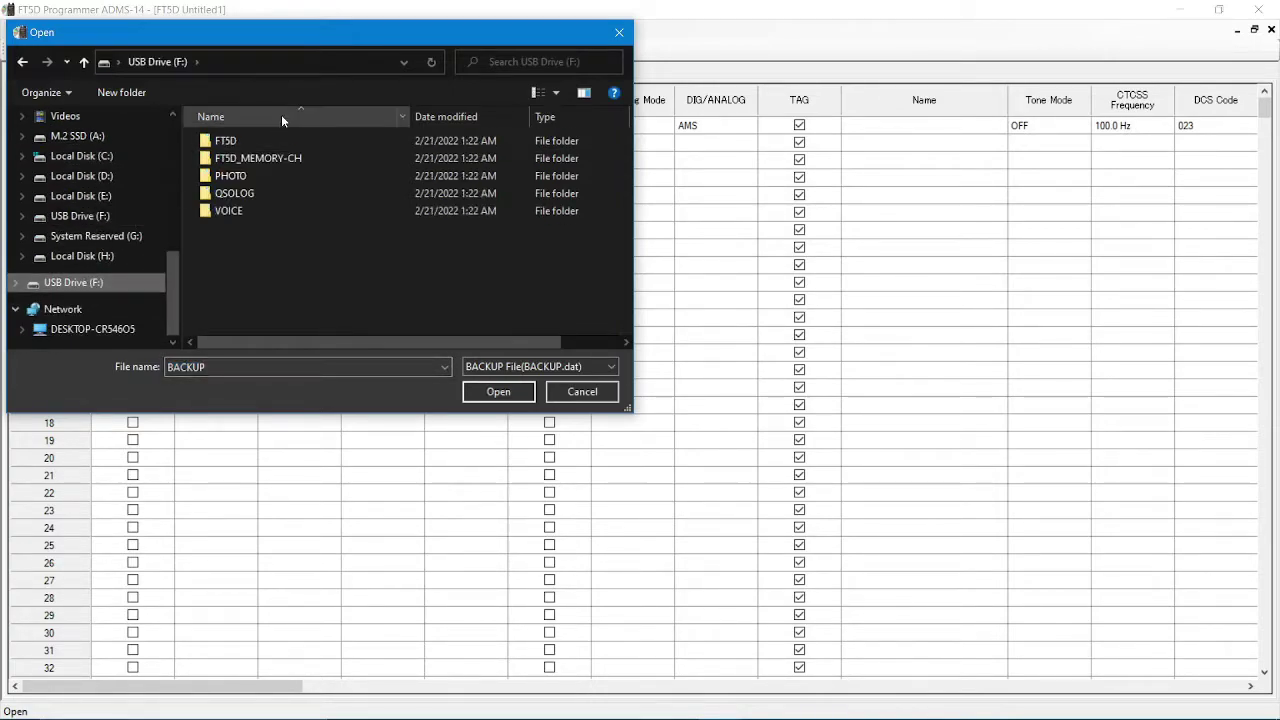
- Load BACKUP.dat from the drive's FT5D/BACKUP folder into the programmer and acknowledge the completed import
double_click(225, 141)
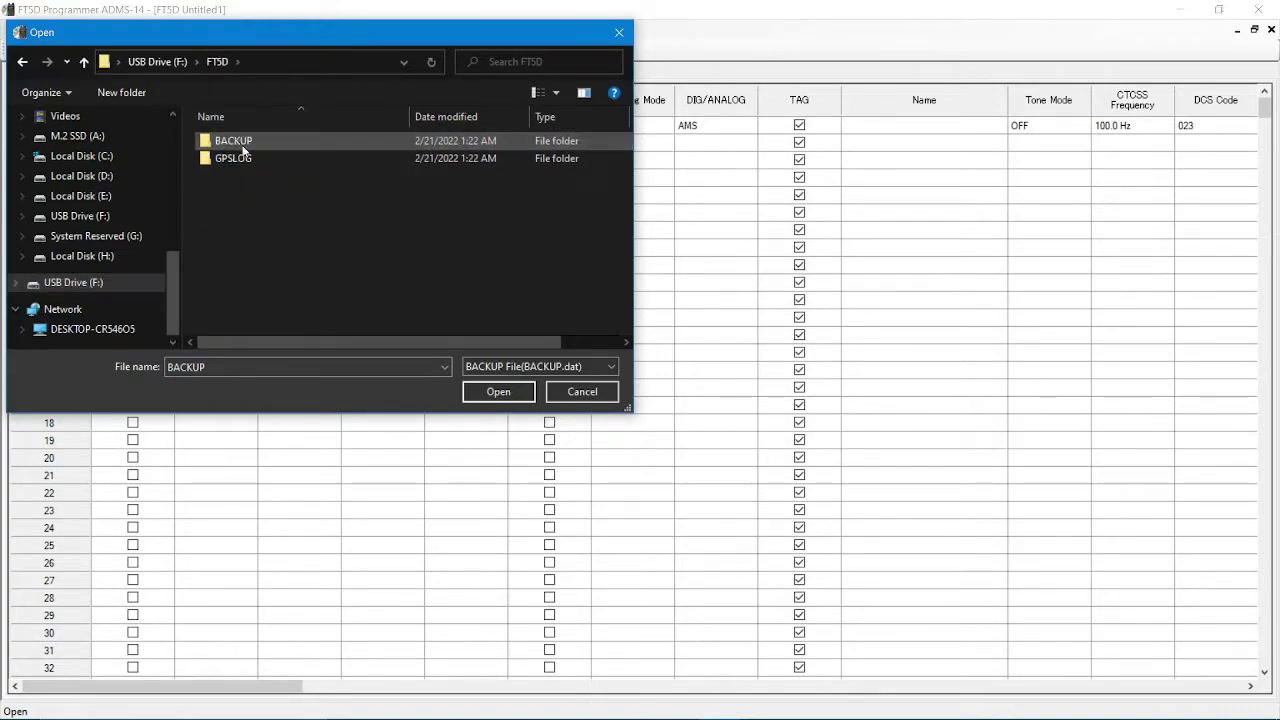
double_click(246, 140)
click(264, 143)
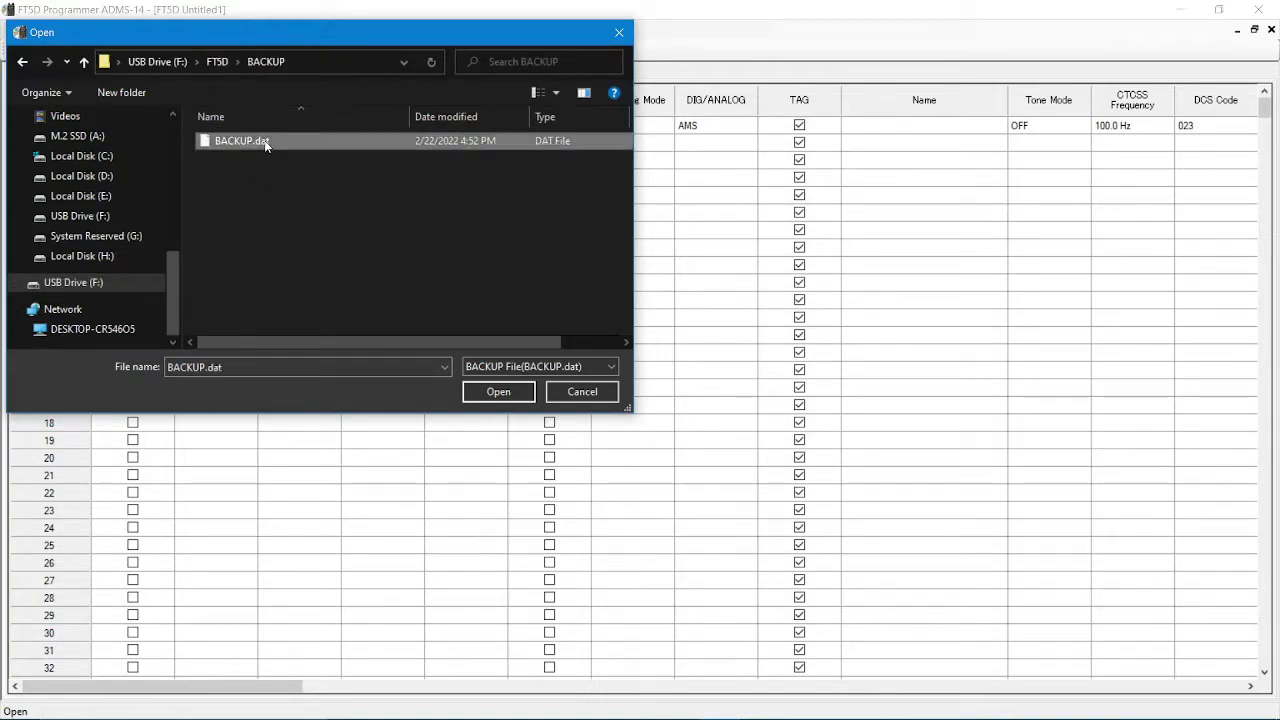
click(488, 393)
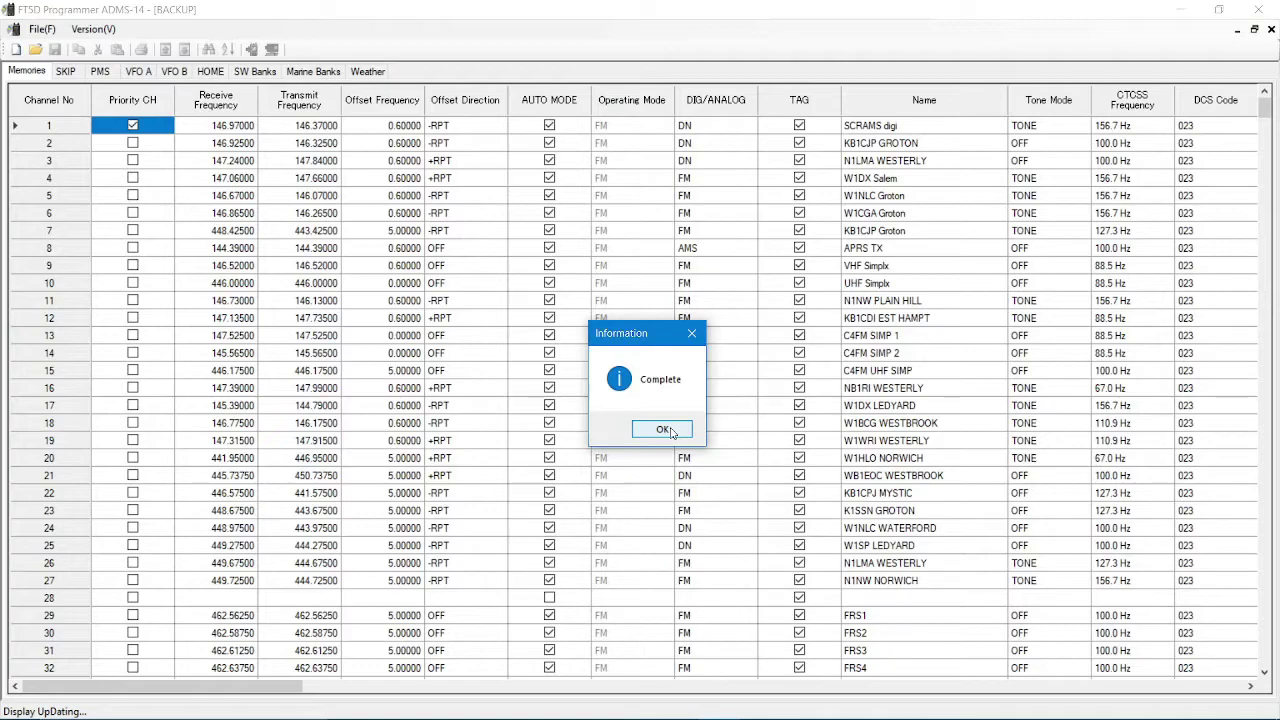
click(665, 430)
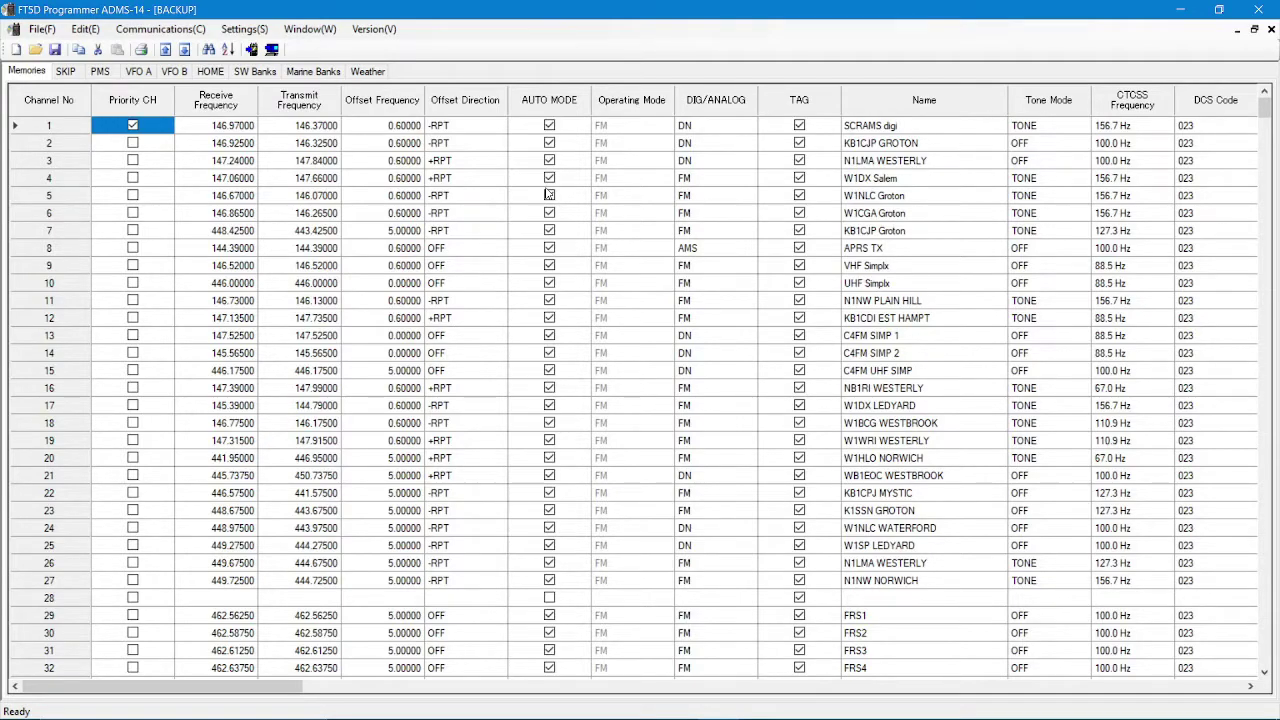
- Select the receive frequencies of the MURS1 to MURS4 memories, channels 51 to 54
scroll(548, 194, down, 9)
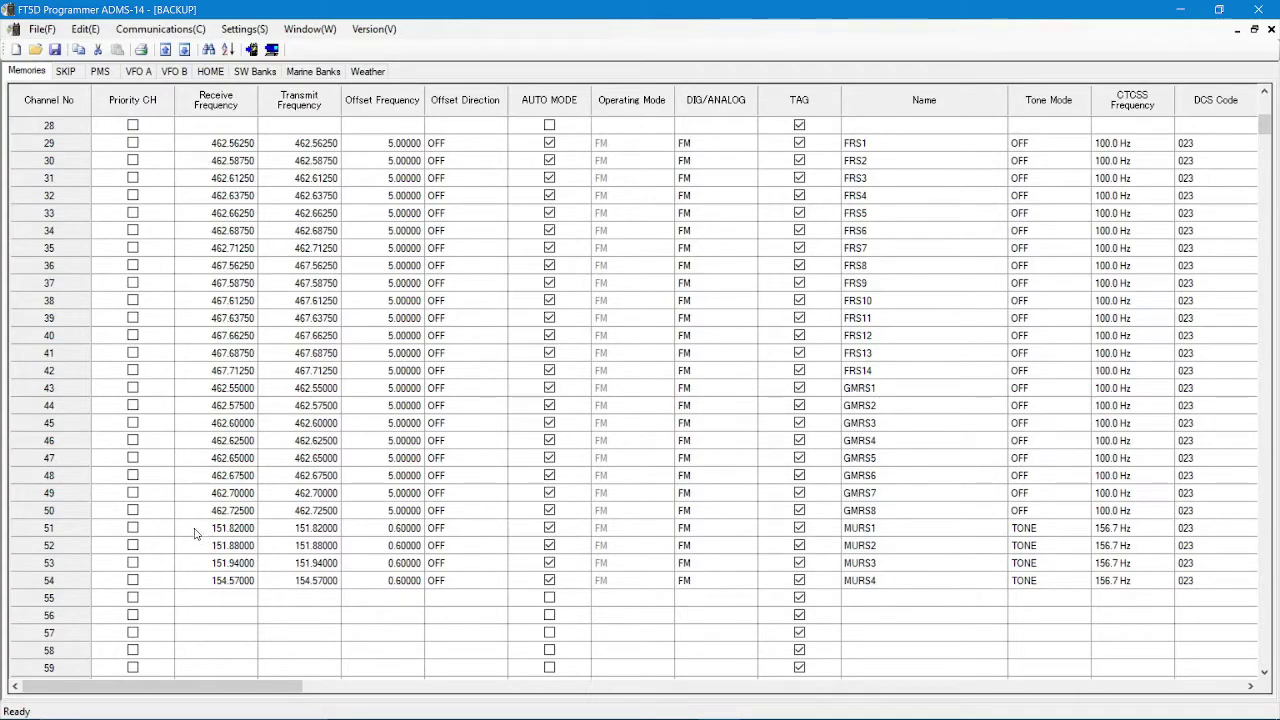
click(196, 530)
click(202, 565)
click(205, 580)
click(199, 532)
shift+click(202, 550)
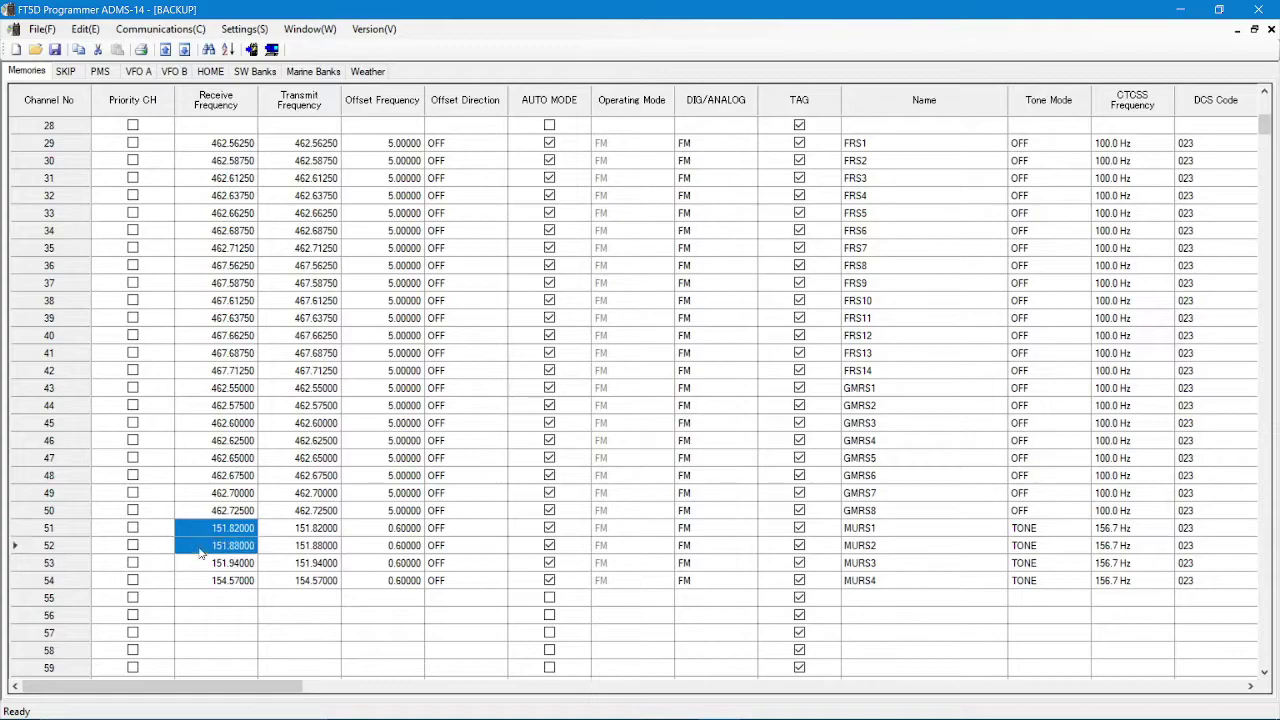
drag(200, 552, 253, 585)
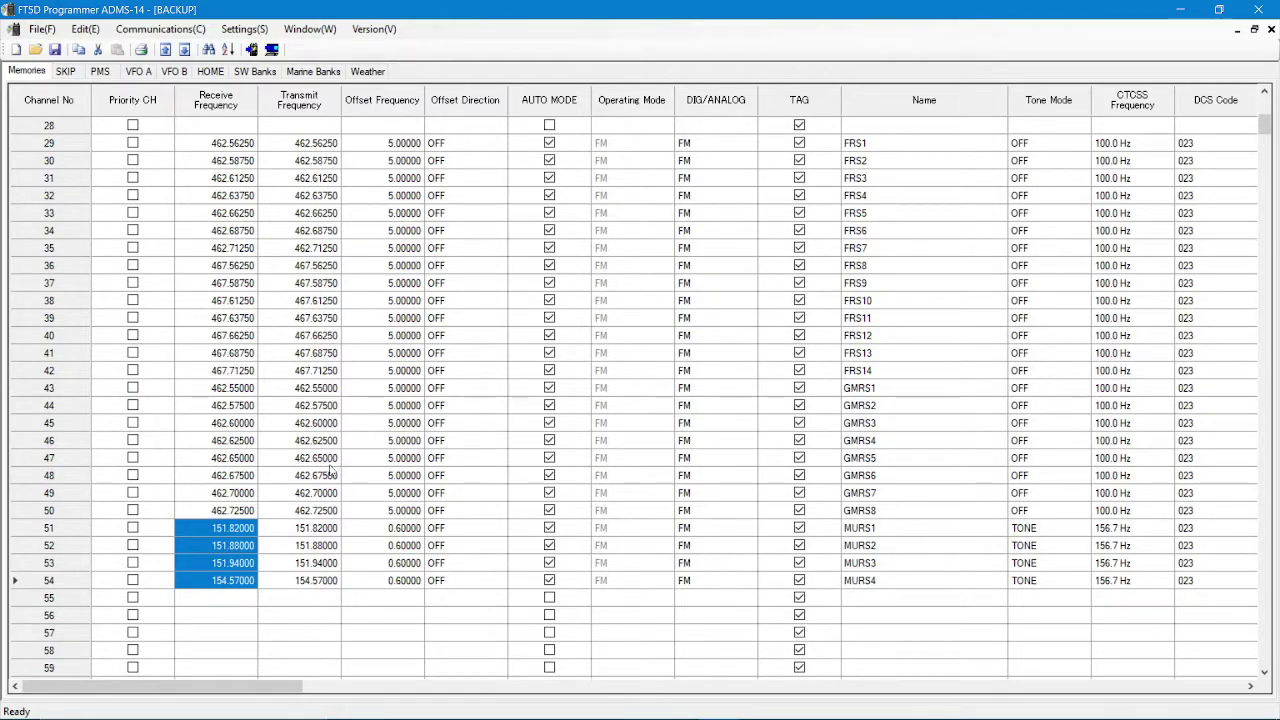
- Enter 146.520 as the receive frequency of the empty memory channel 56
scroll(183, 297, up, 4)
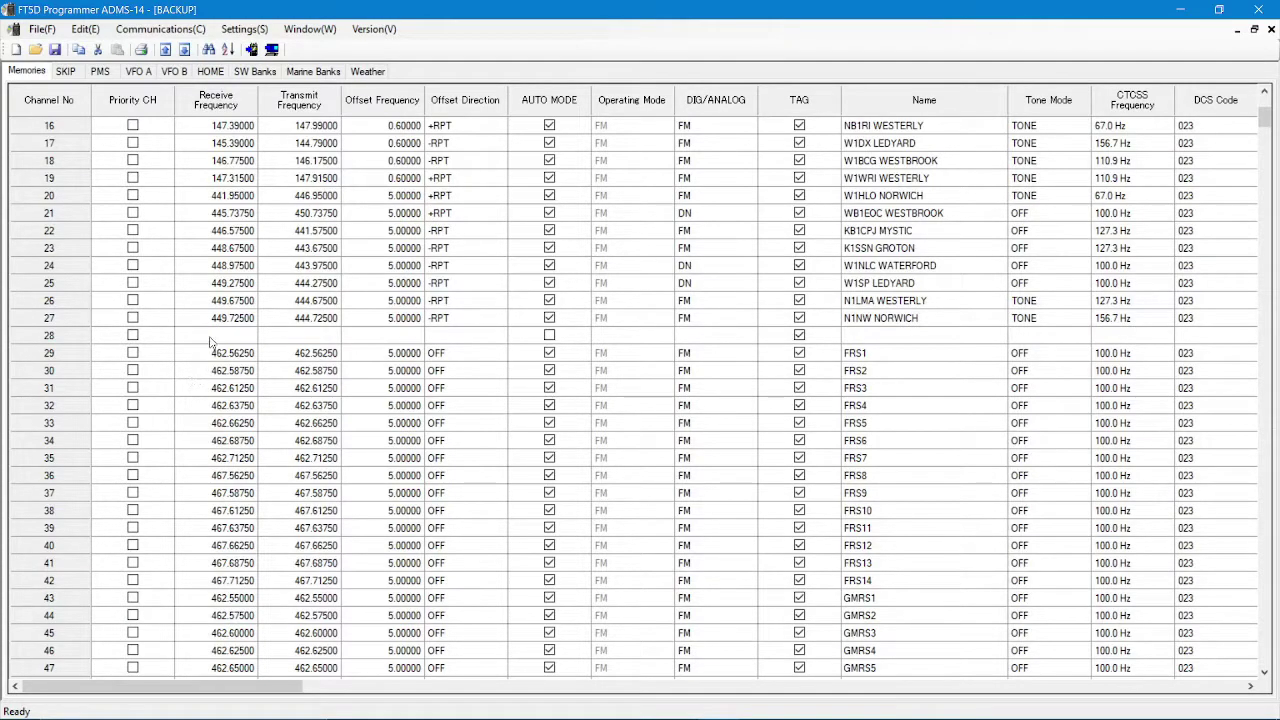
click(212, 337)
scroll(418, 410, up, 5)
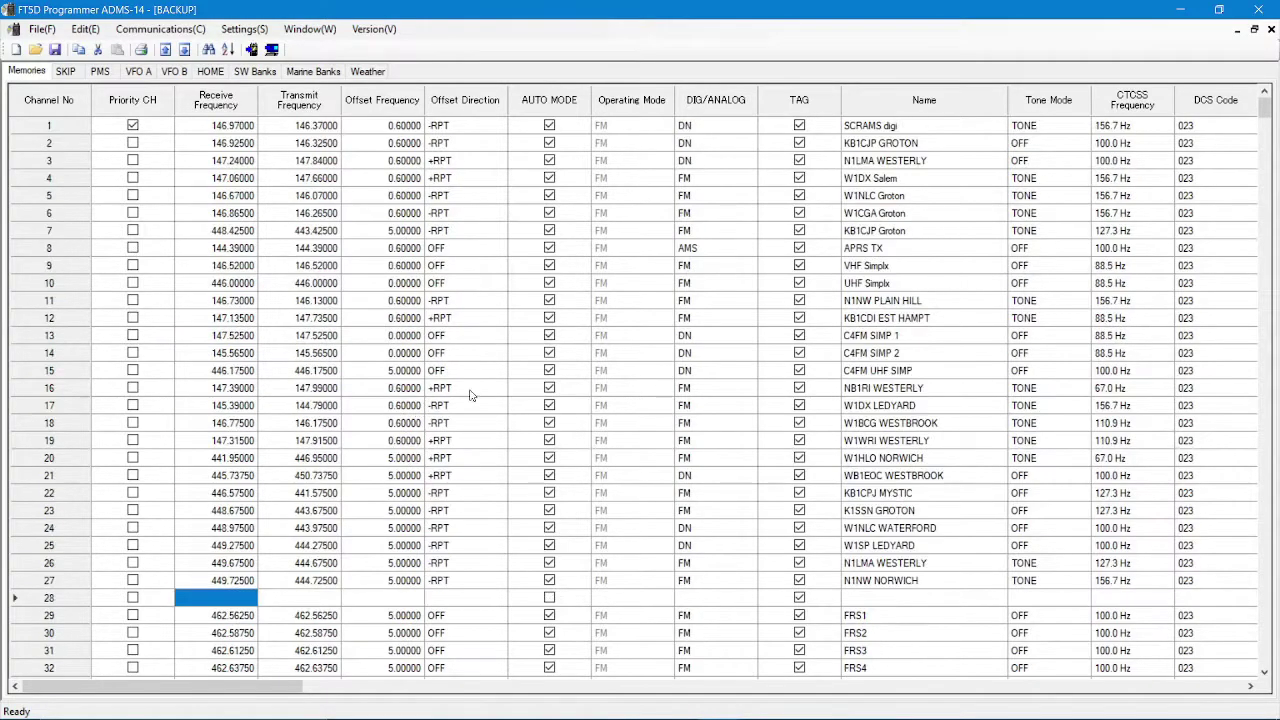
scroll(241, 414, down, 15)
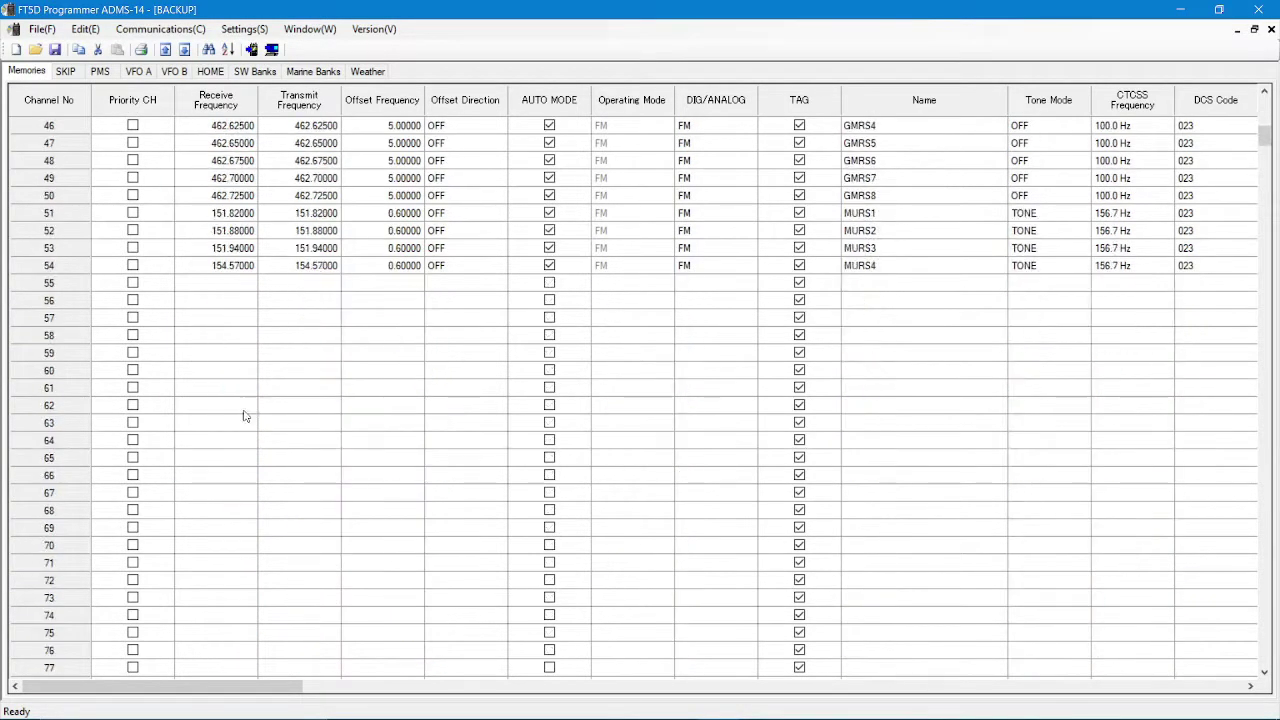
click(229, 302)
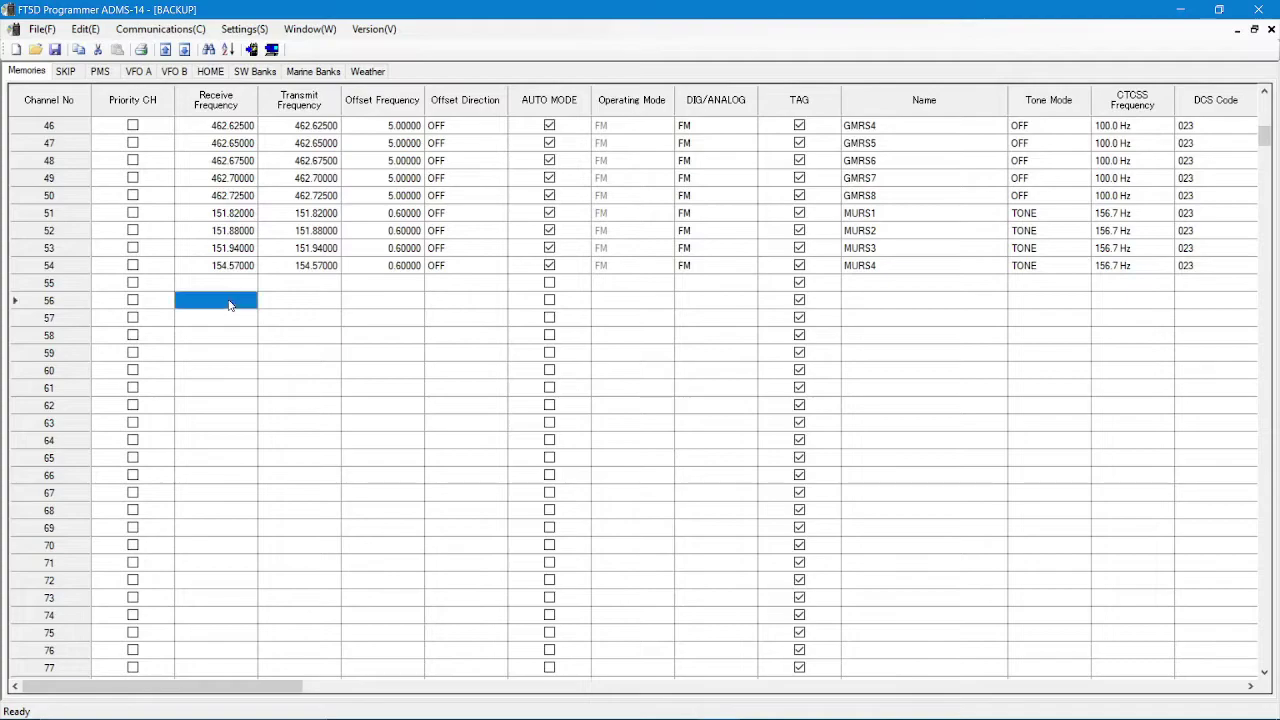
click(229, 301)
text(146)
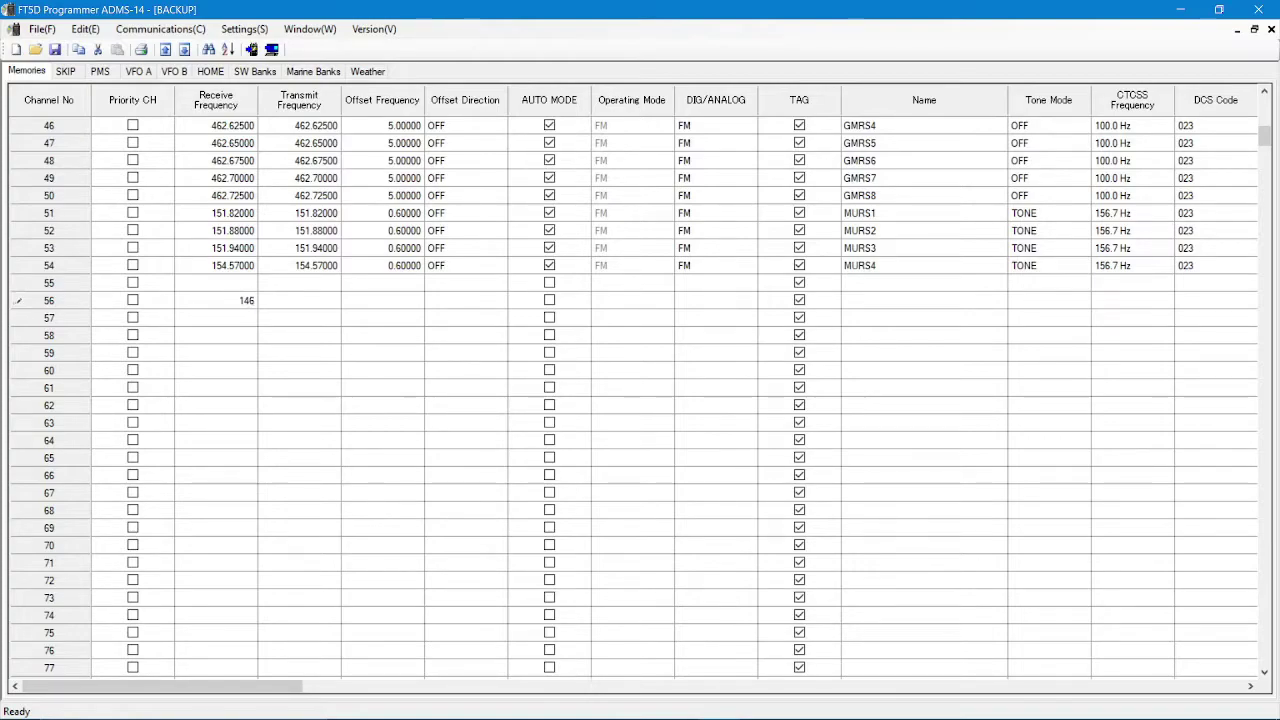
text(.)
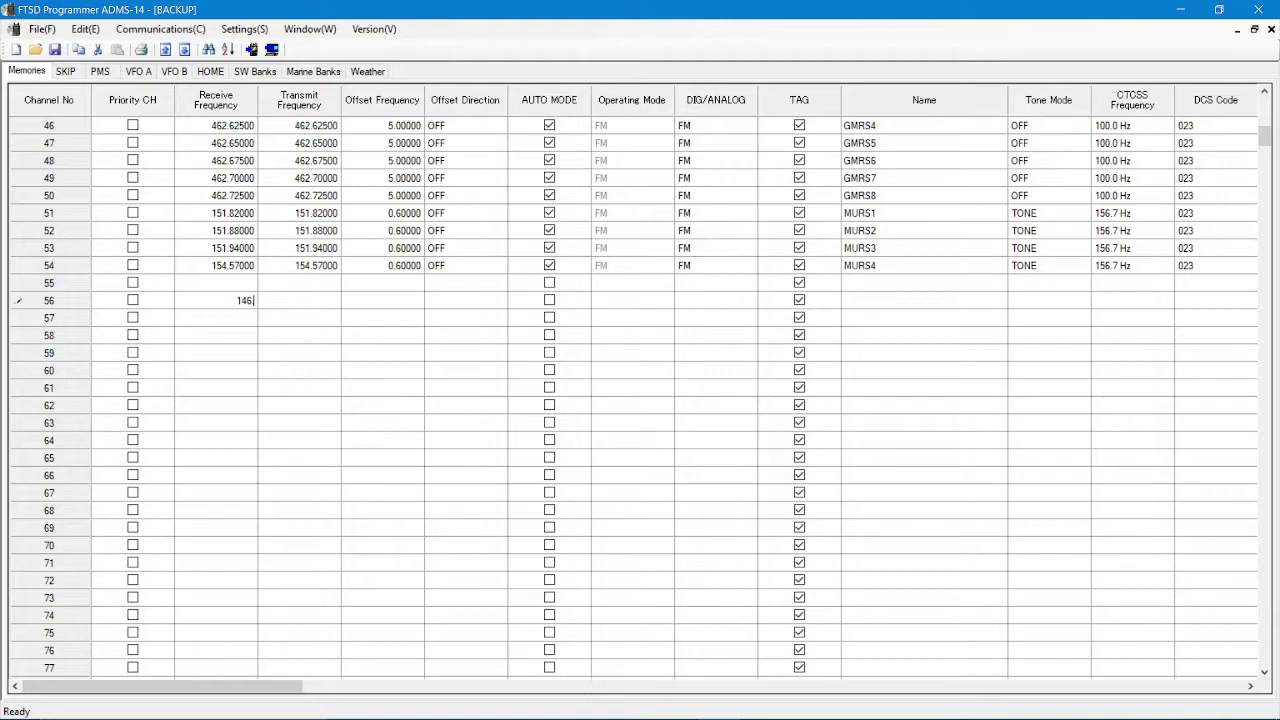
text(520)
key(Tab)
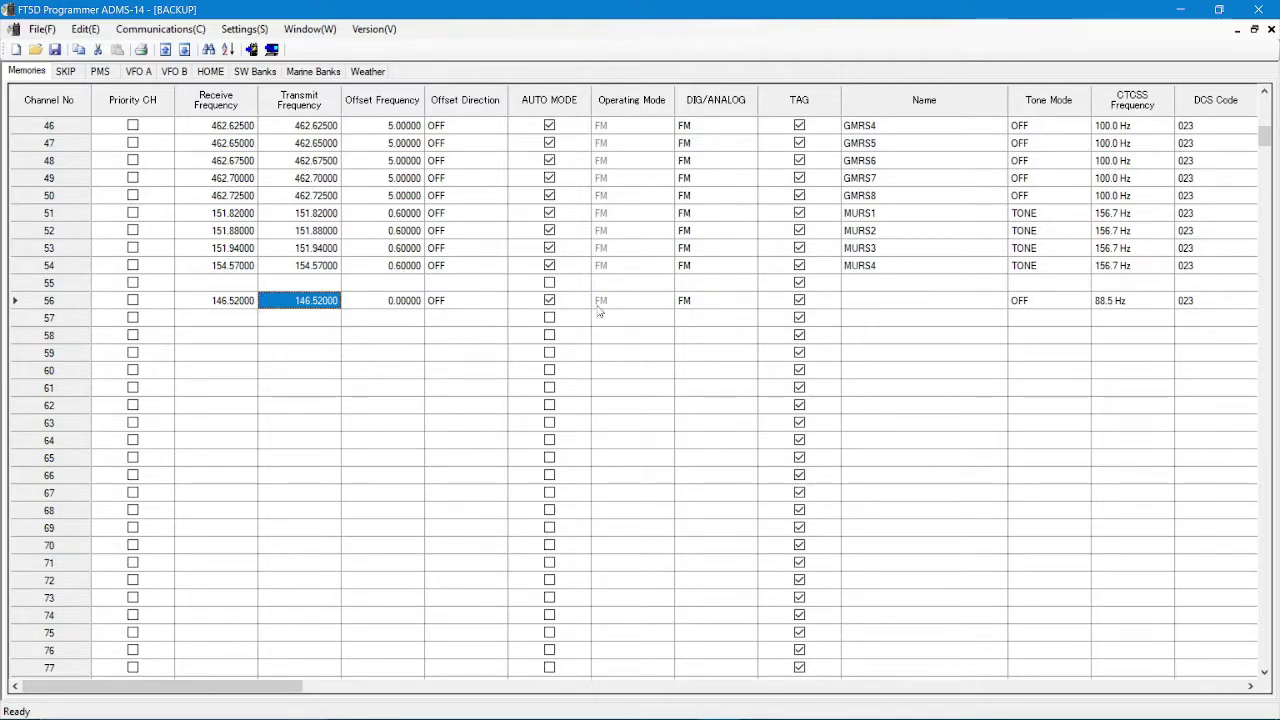
- Examine channel 56's DIG/ANALOG options and the remaining memory columns, from DCS polarity and Tx power through to the bank assignments
click(702, 302)
click(750, 300)
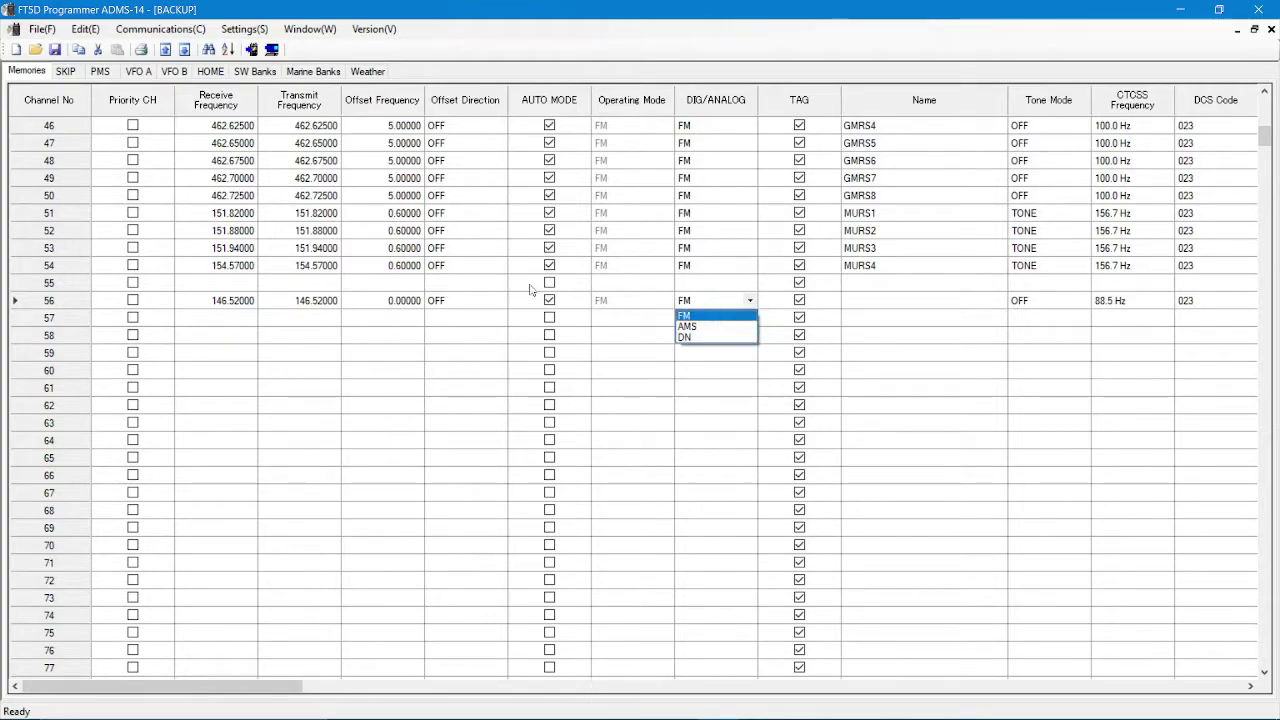
click(280, 688)
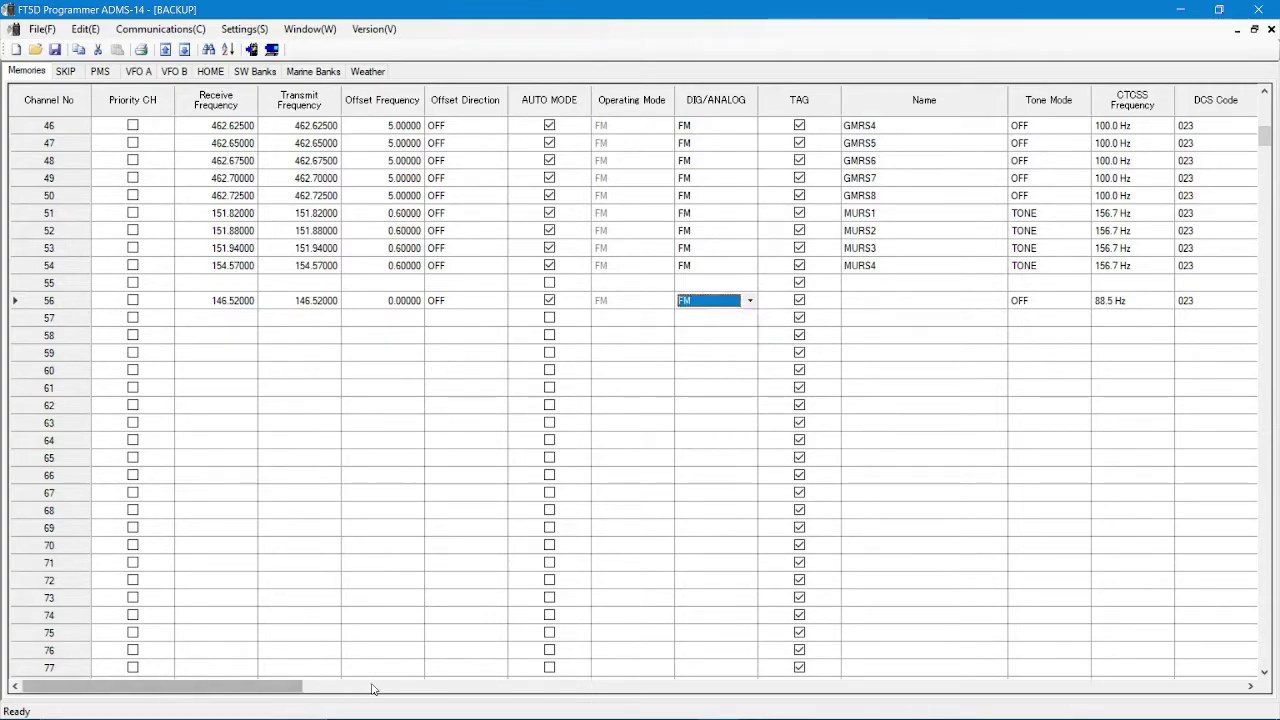
drag(294, 688, 558, 695)
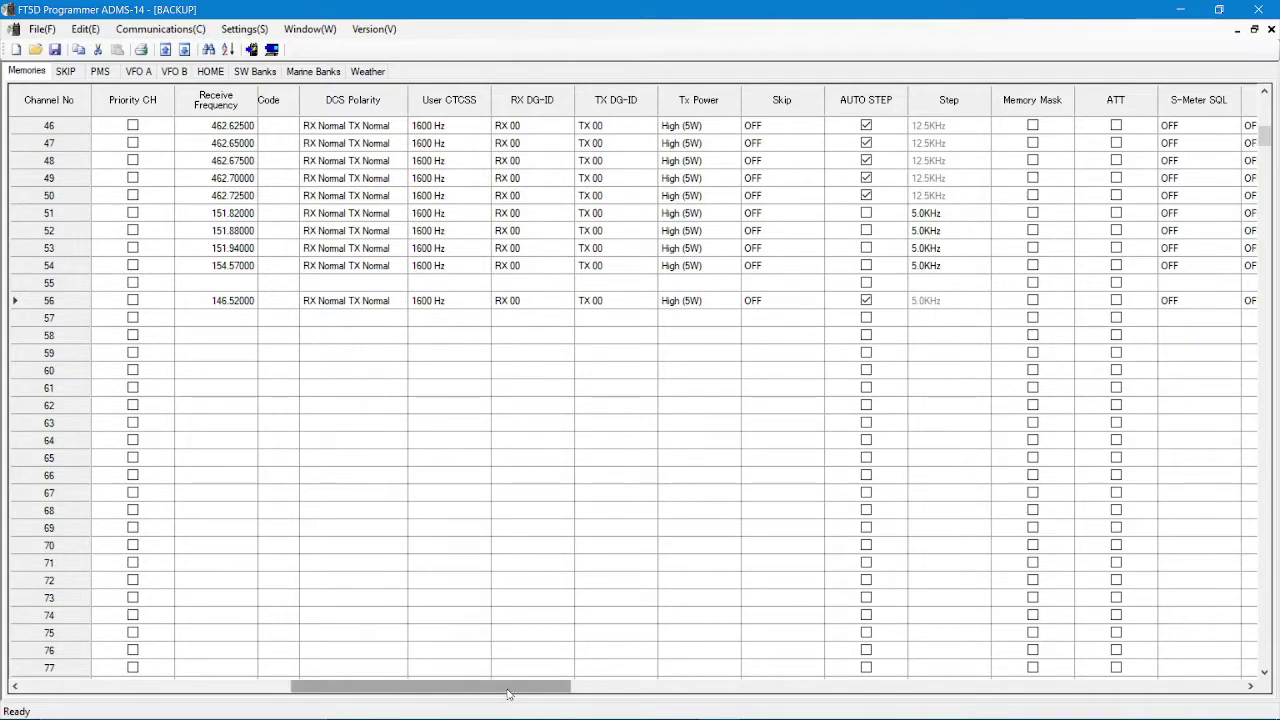
drag(508, 693, 586, 693)
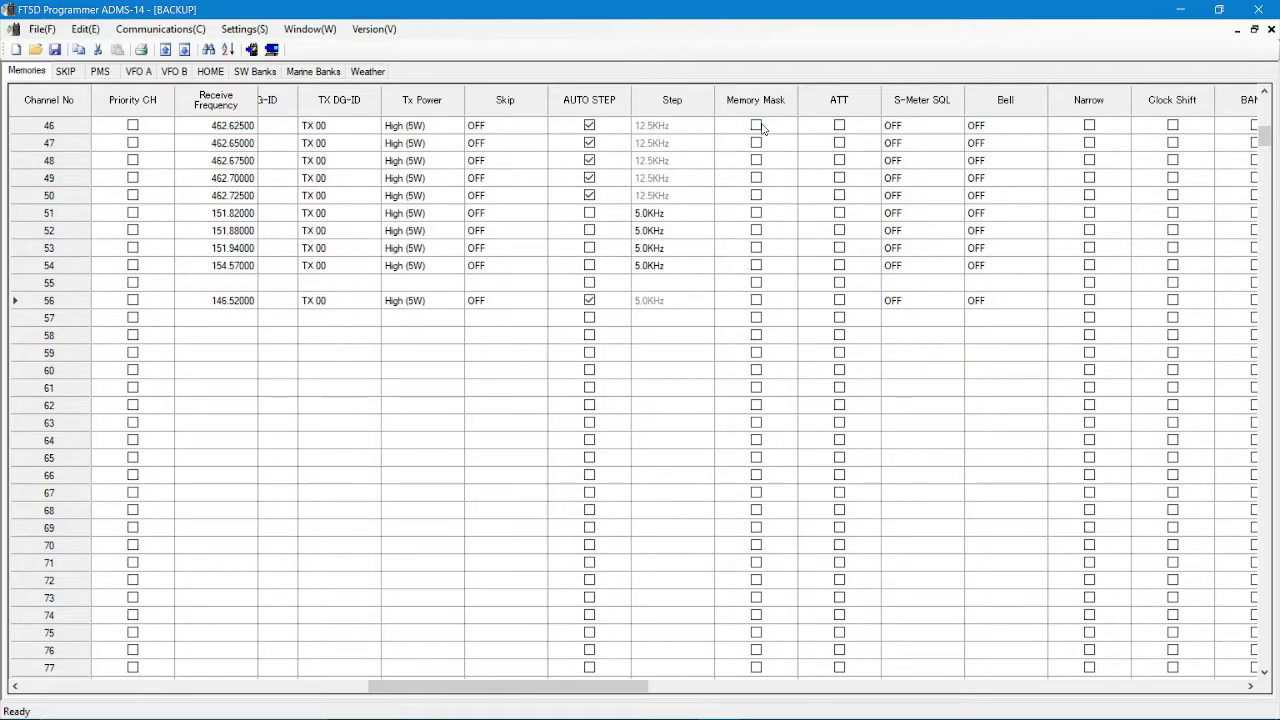
drag(597, 686, 654, 690)
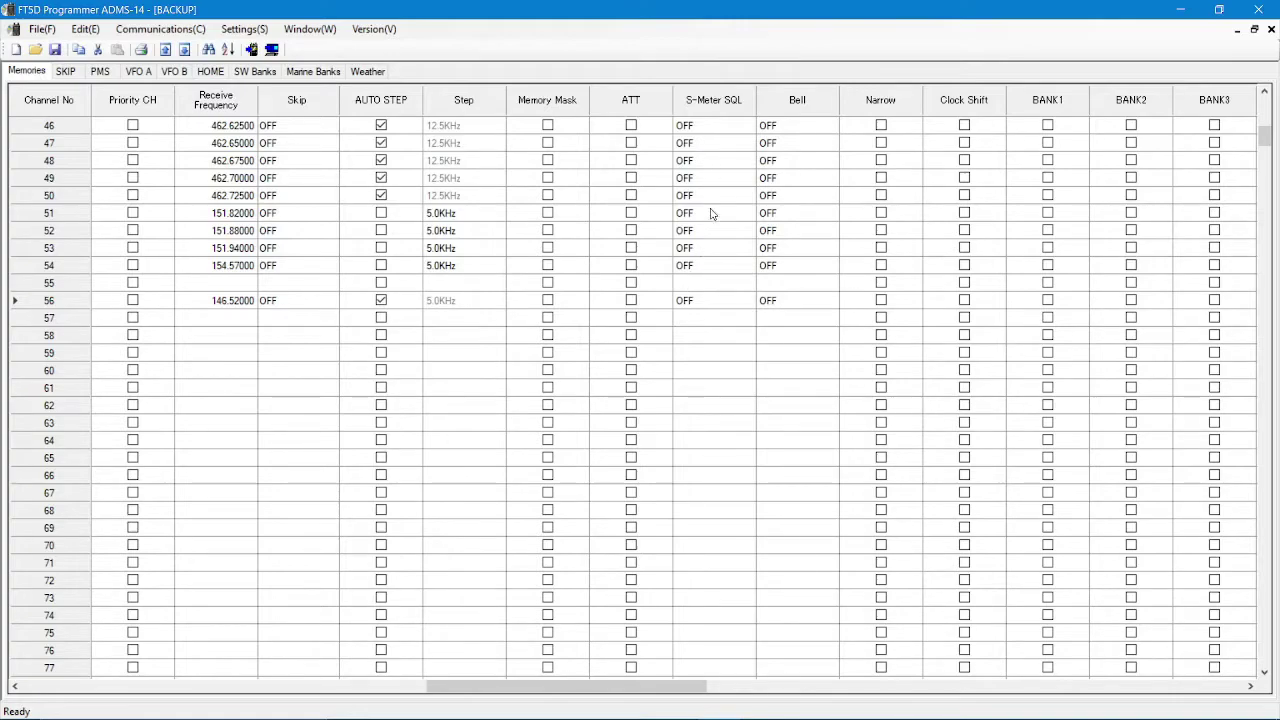
drag(586, 689, 146, 643)
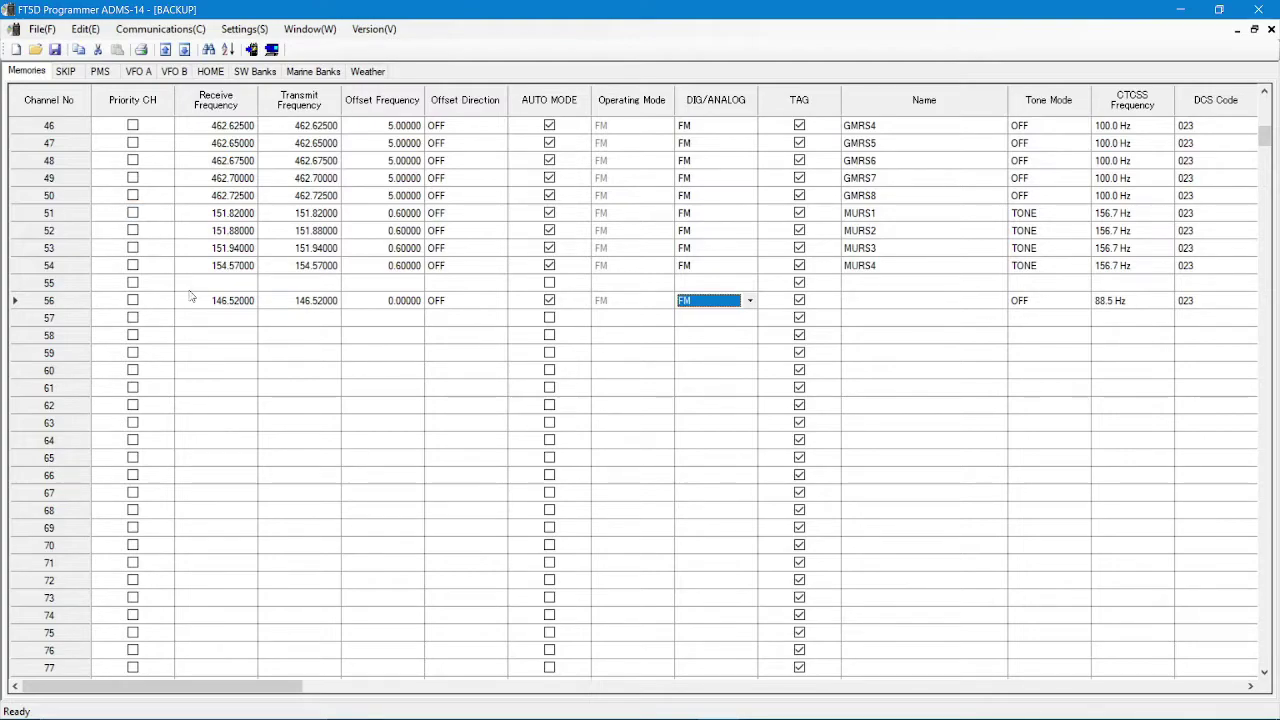
- Name memory channel 56 SIMPLEX TEST
scroll(255, 345, up, 10)
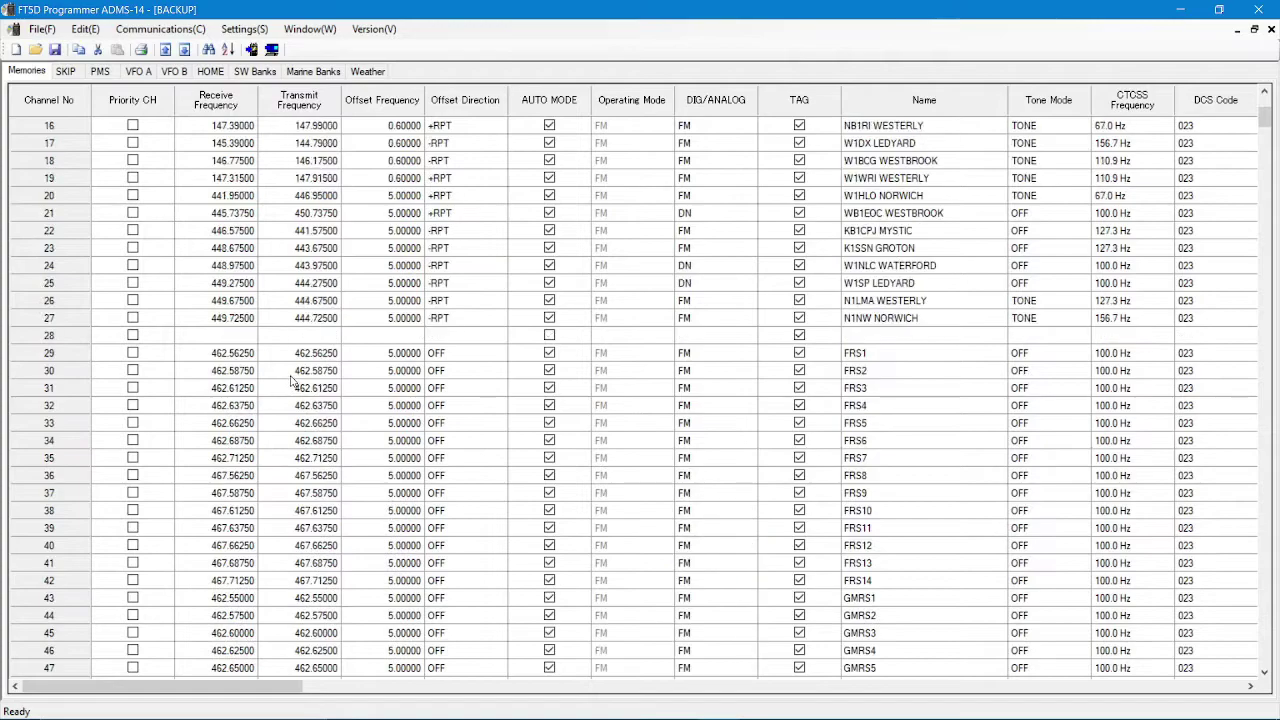
scroll(292, 380, up, 5)
scroll(276, 270, down, 8)
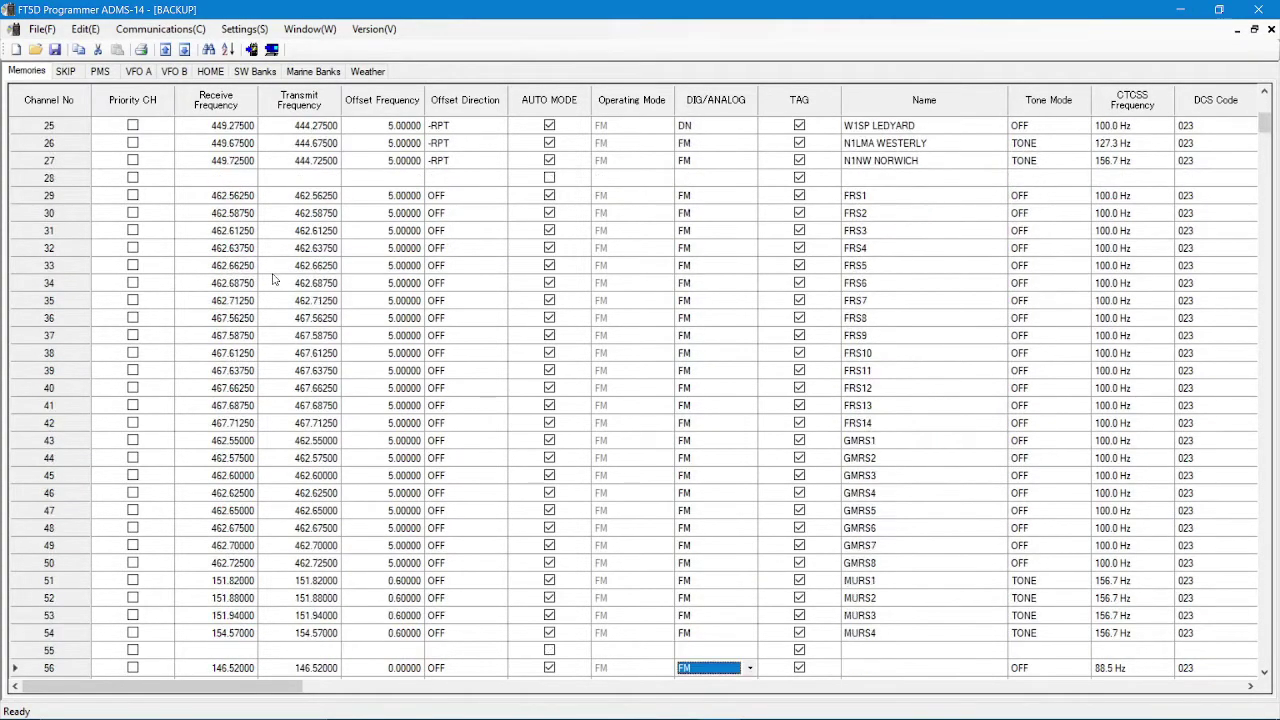
scroll(272, 283, down, 8)
click(897, 252)
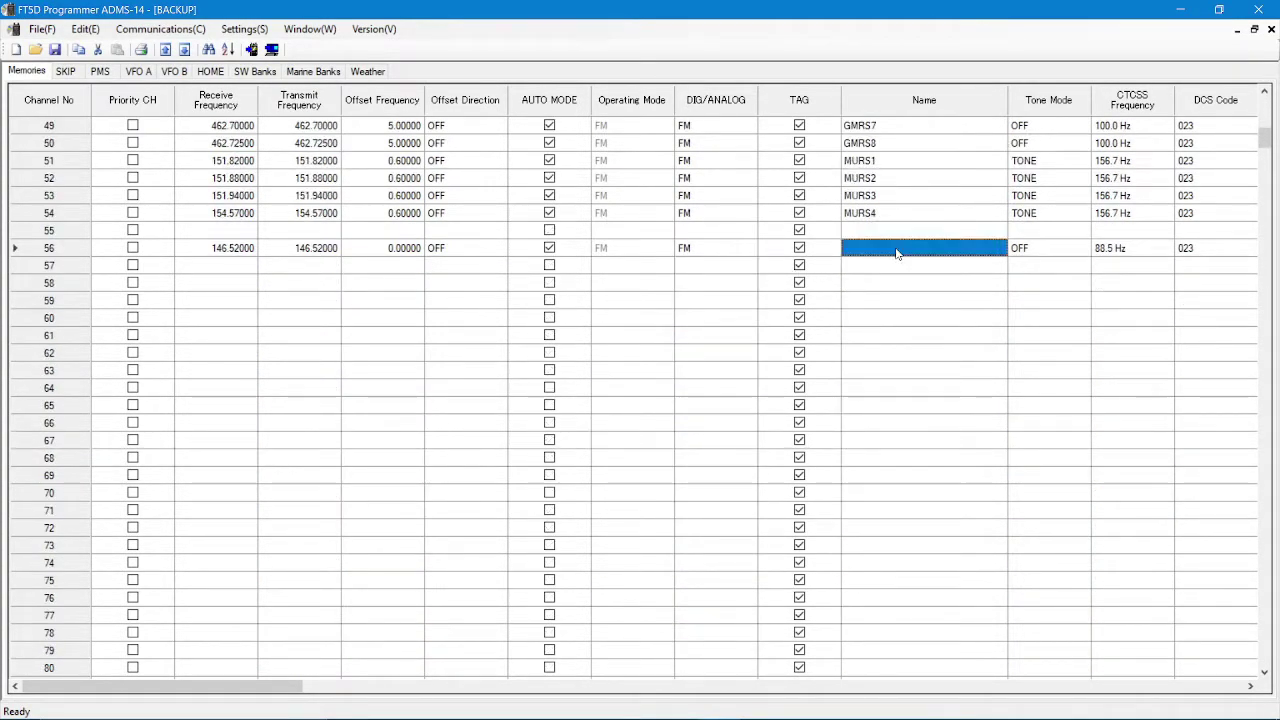
click(897, 252)
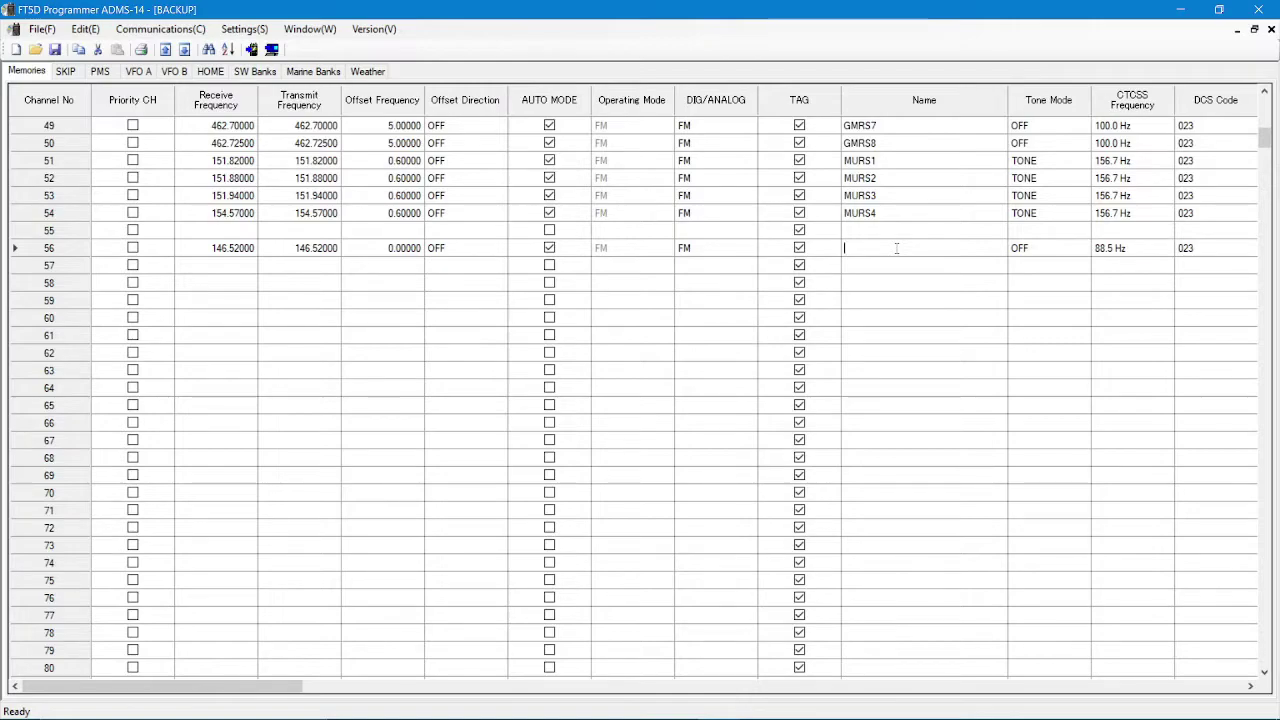
text(SIMPLEX TEST)
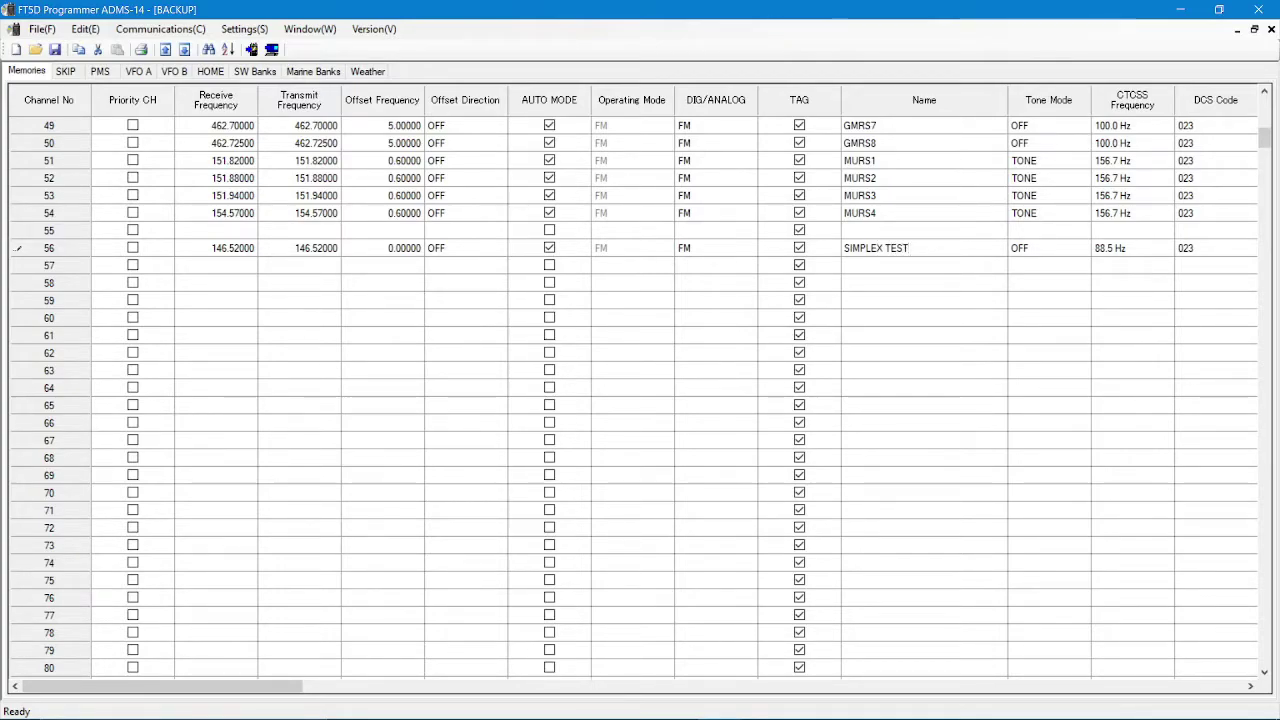
key(Return)
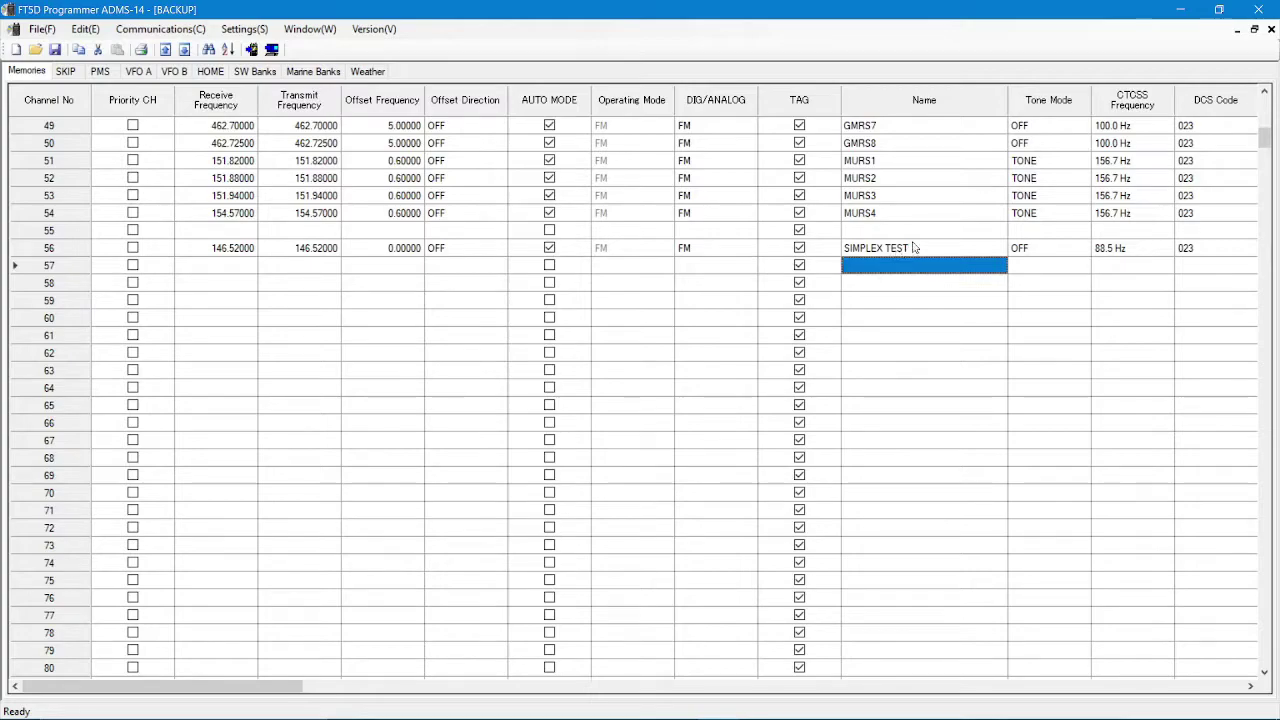
click(178, 252)
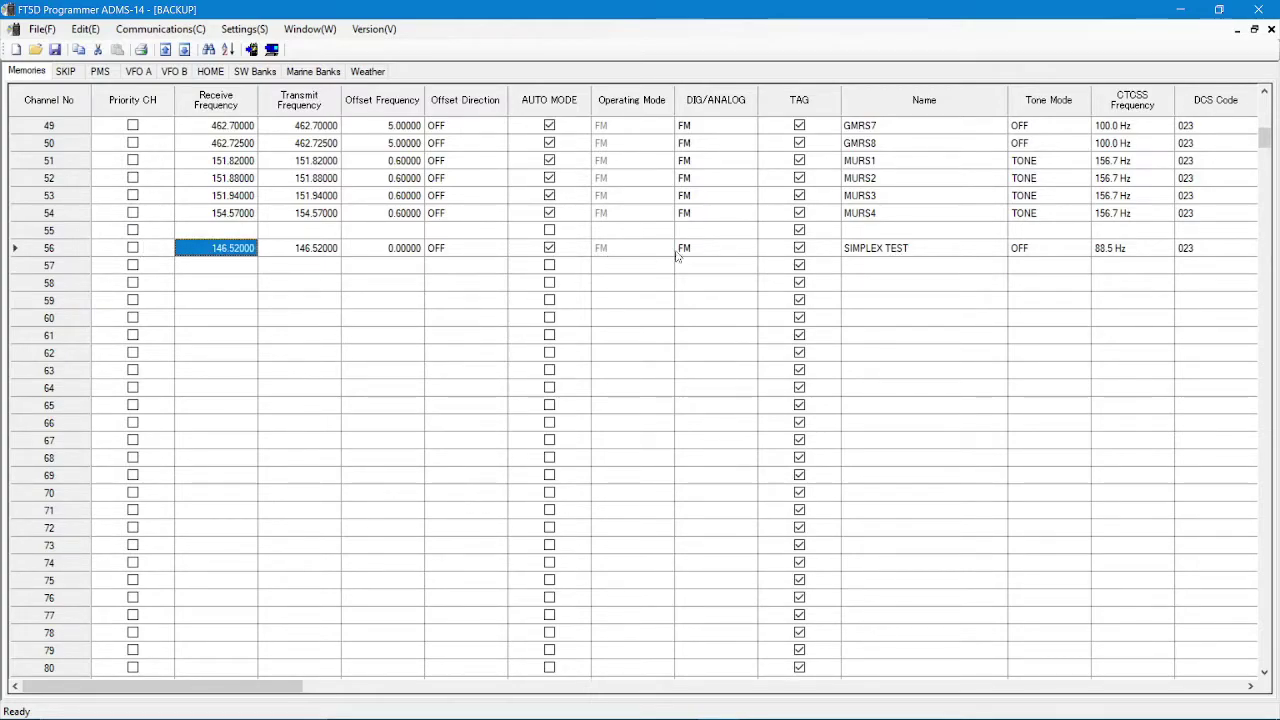
- Send the edited memories to the SD card, replacing BACKUP.dat in the FT5D/BACKUP folder, and acknowledge the completed write
scroll(660, 285, up, 6)
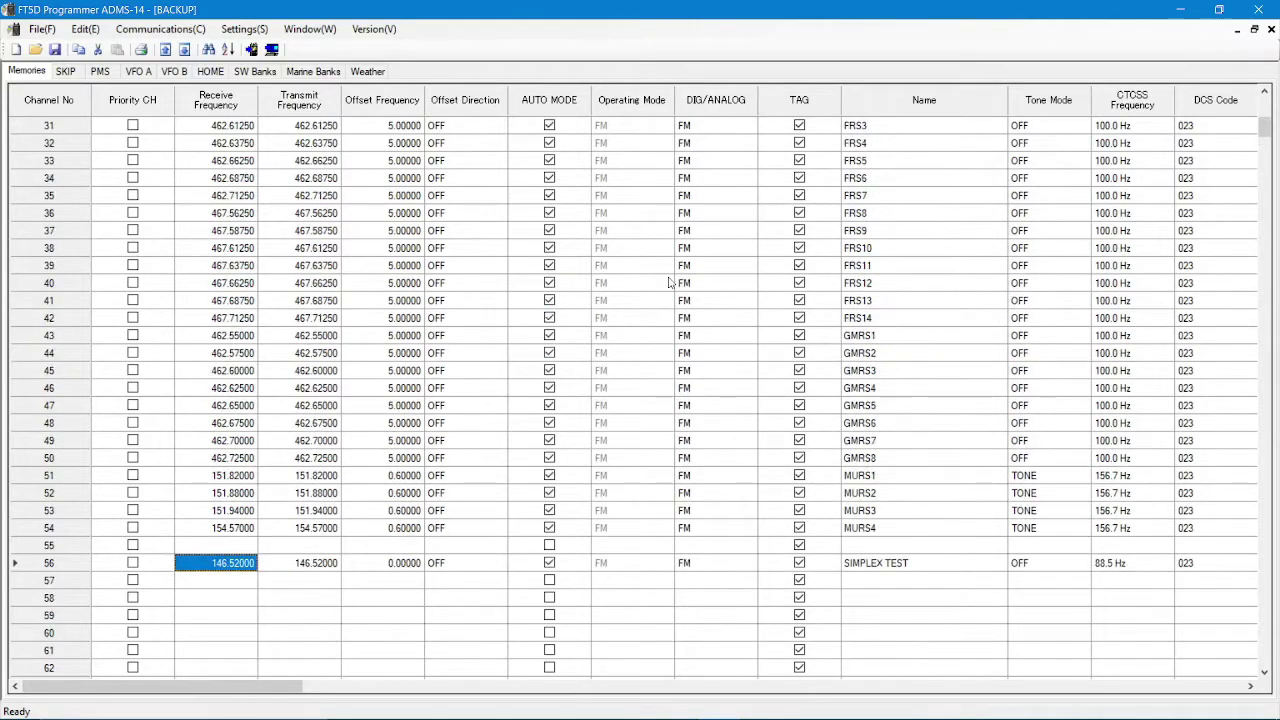
scroll(670, 283, up, 10)
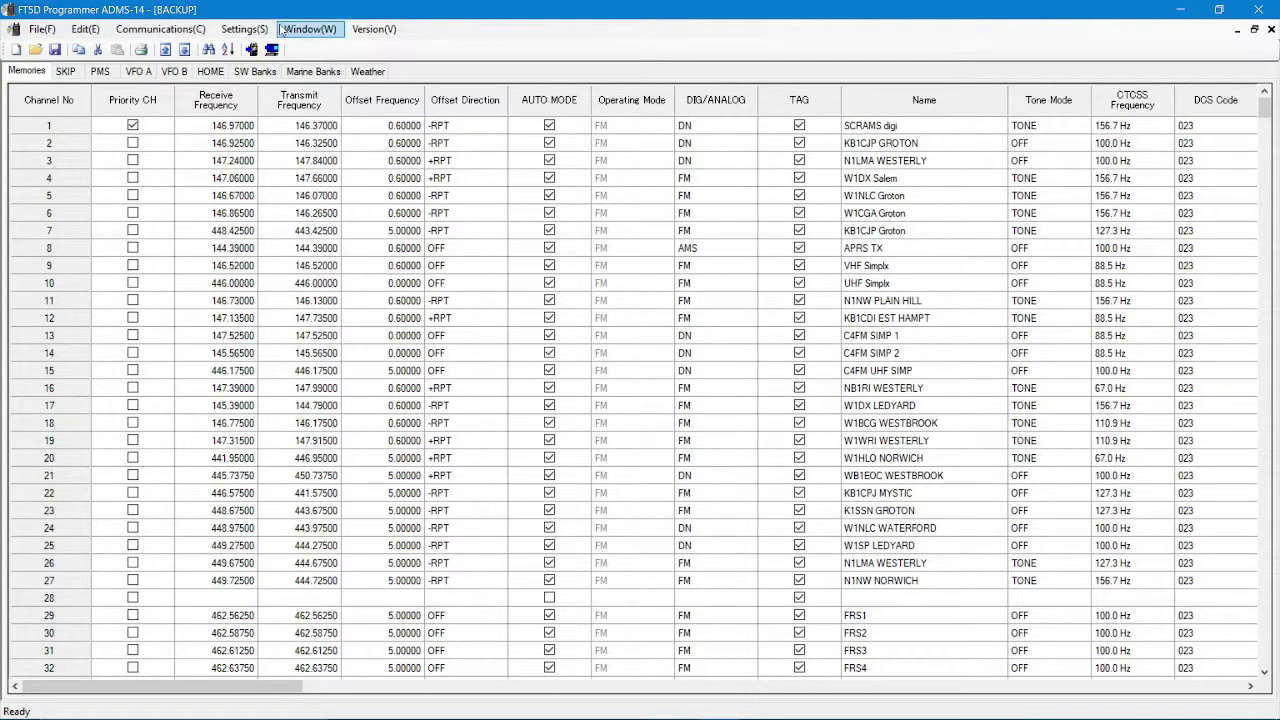
click(160, 29)
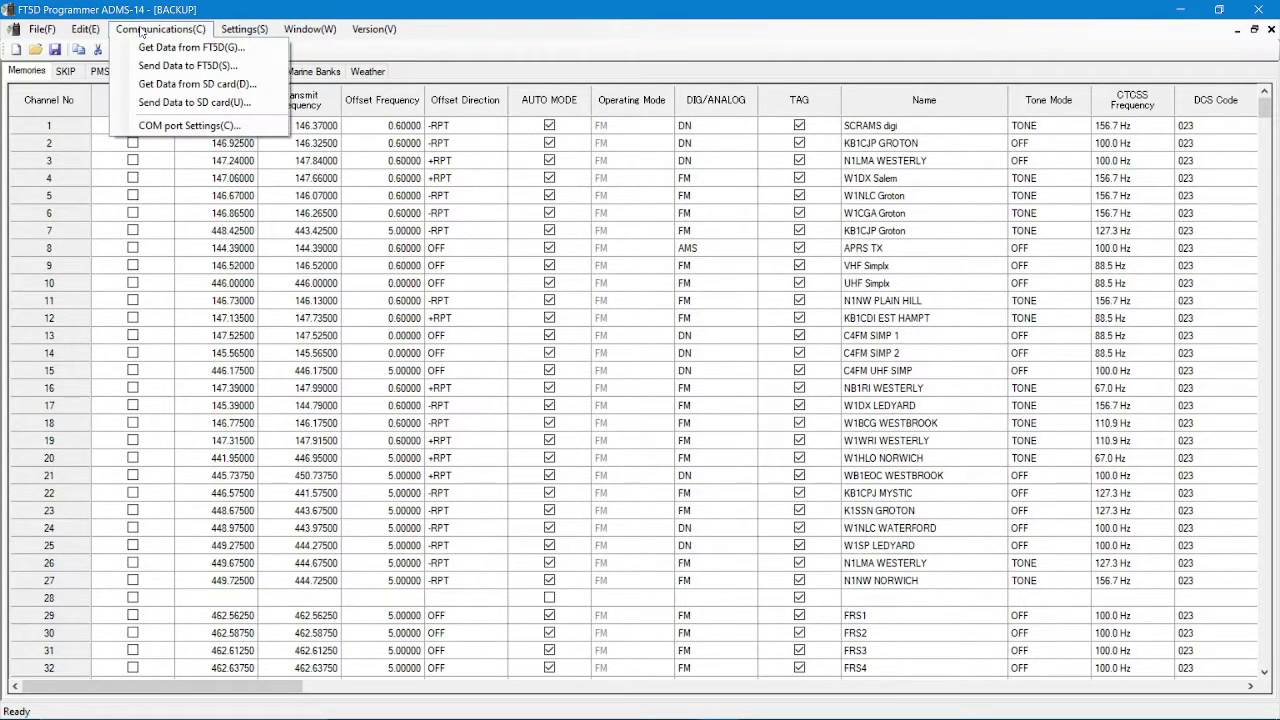
click(191, 103)
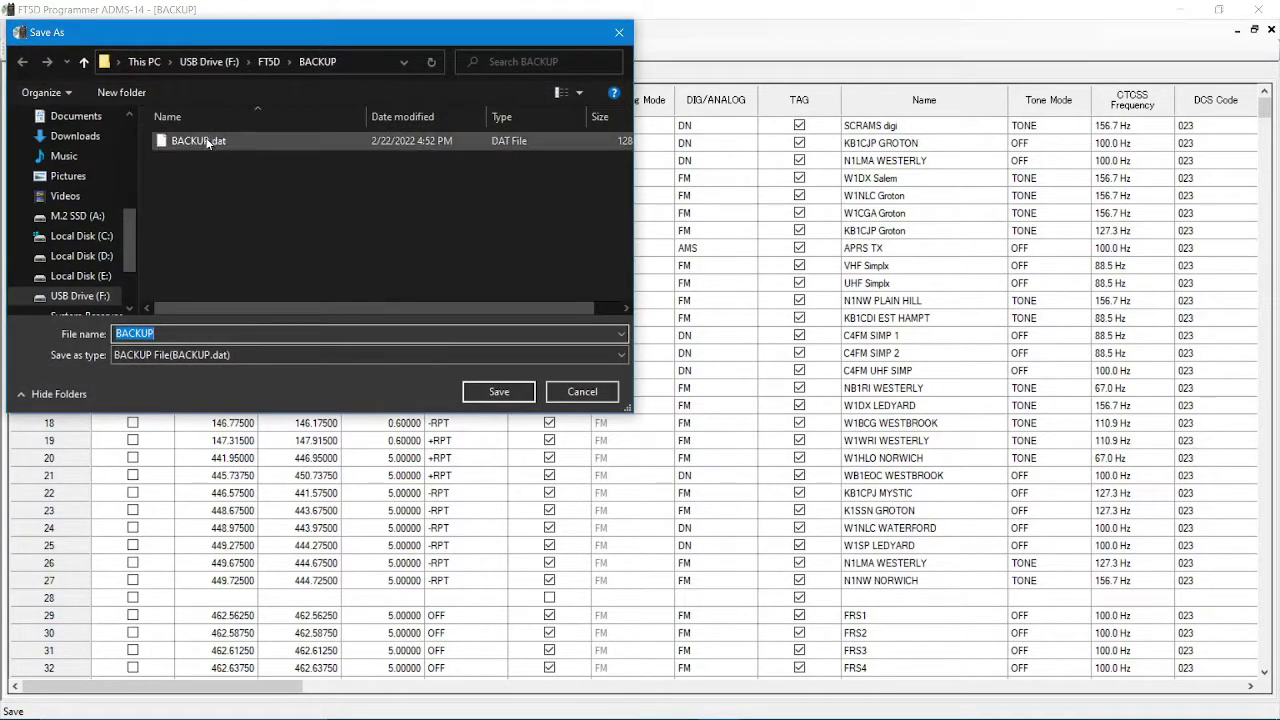
click(207, 143)
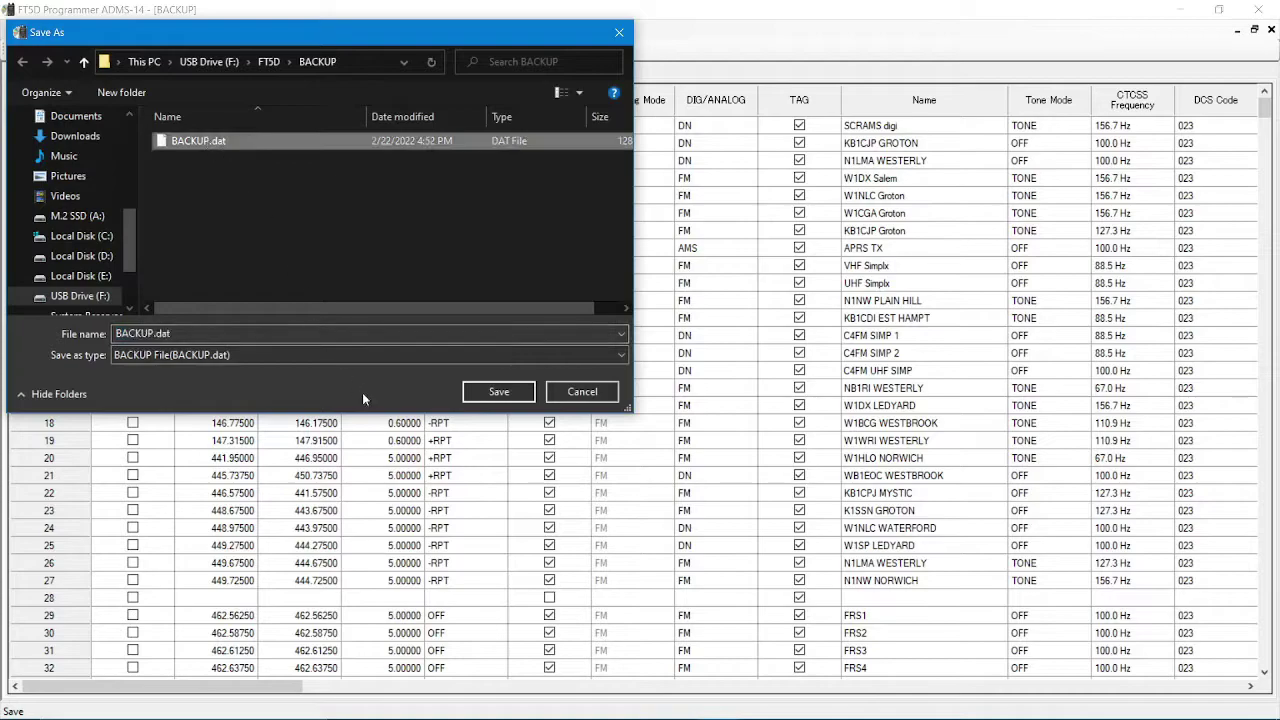
click(499, 392)
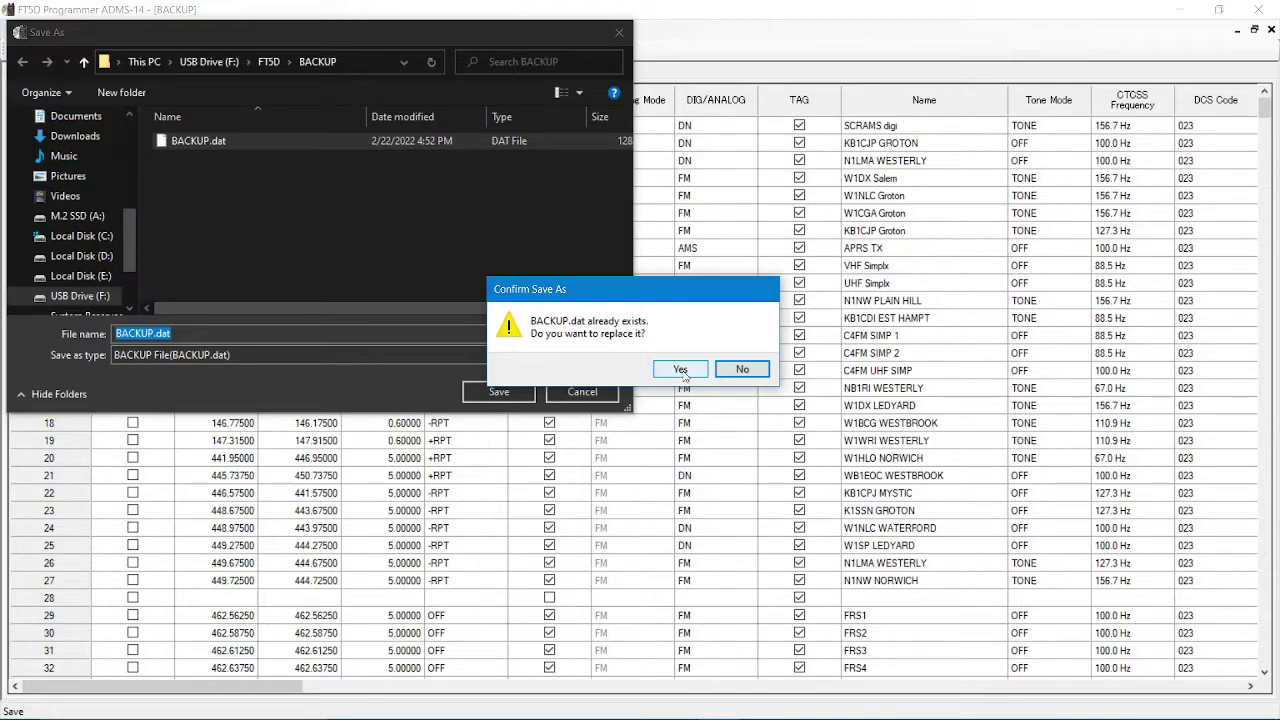
click(681, 370)
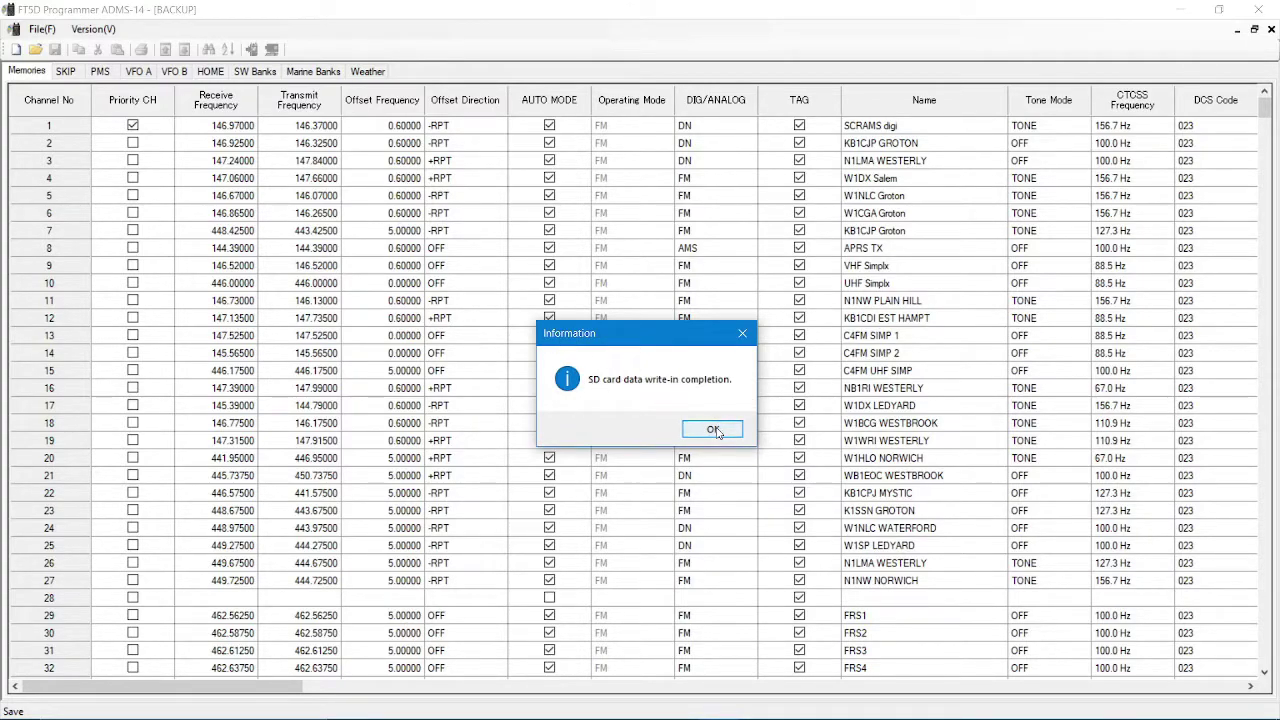
click(714, 430)
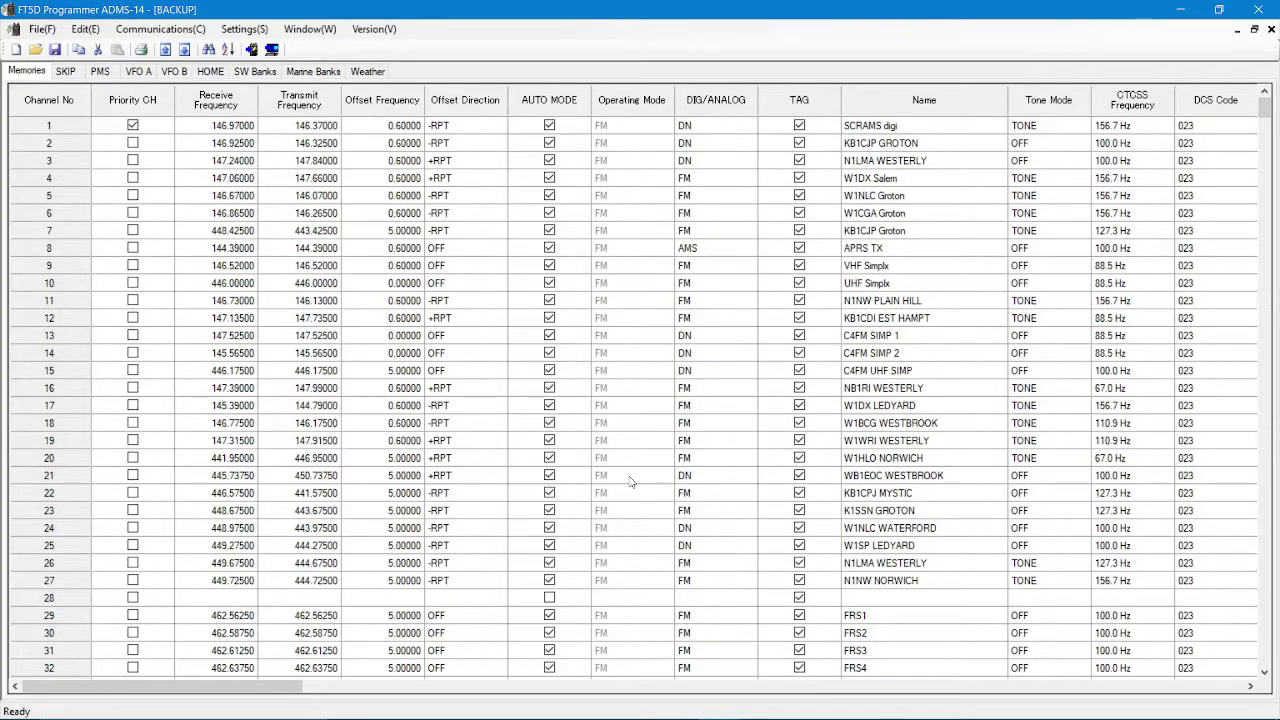
- Close the programmer and save the changes over FT5D Untitled1.ft5d in the BACKUP folder
click(1258, 10)
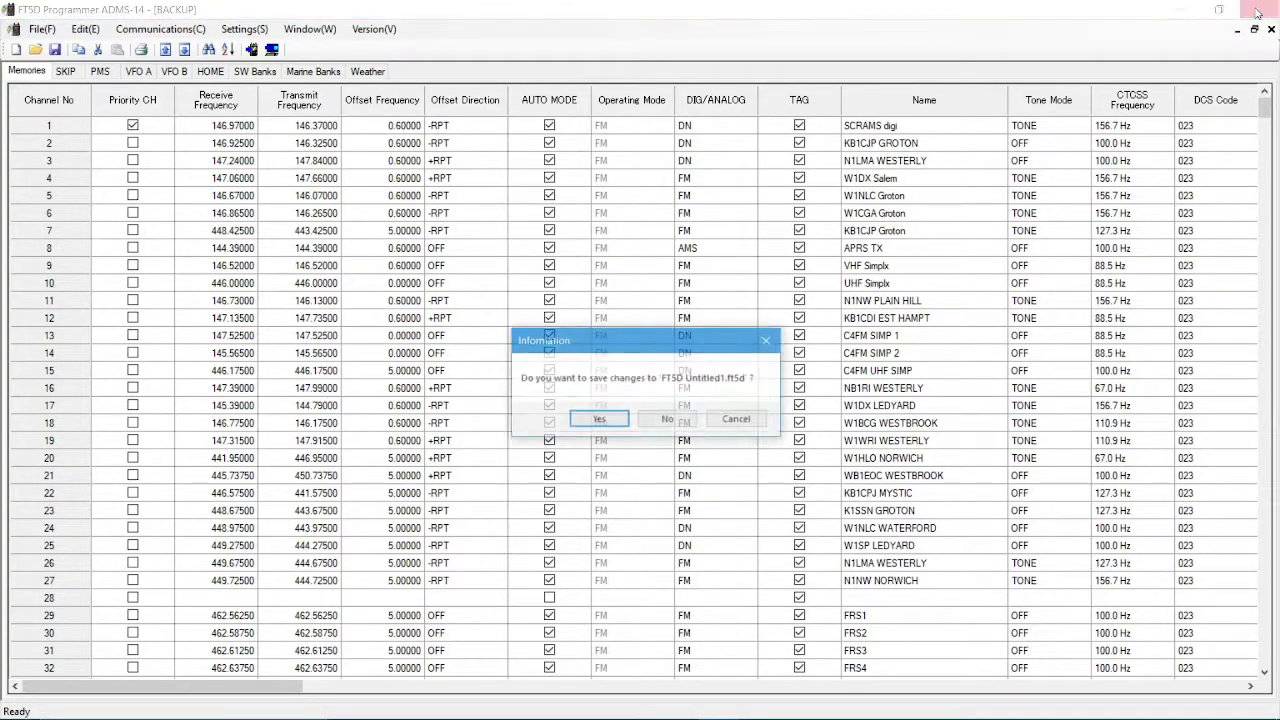
click(598, 419)
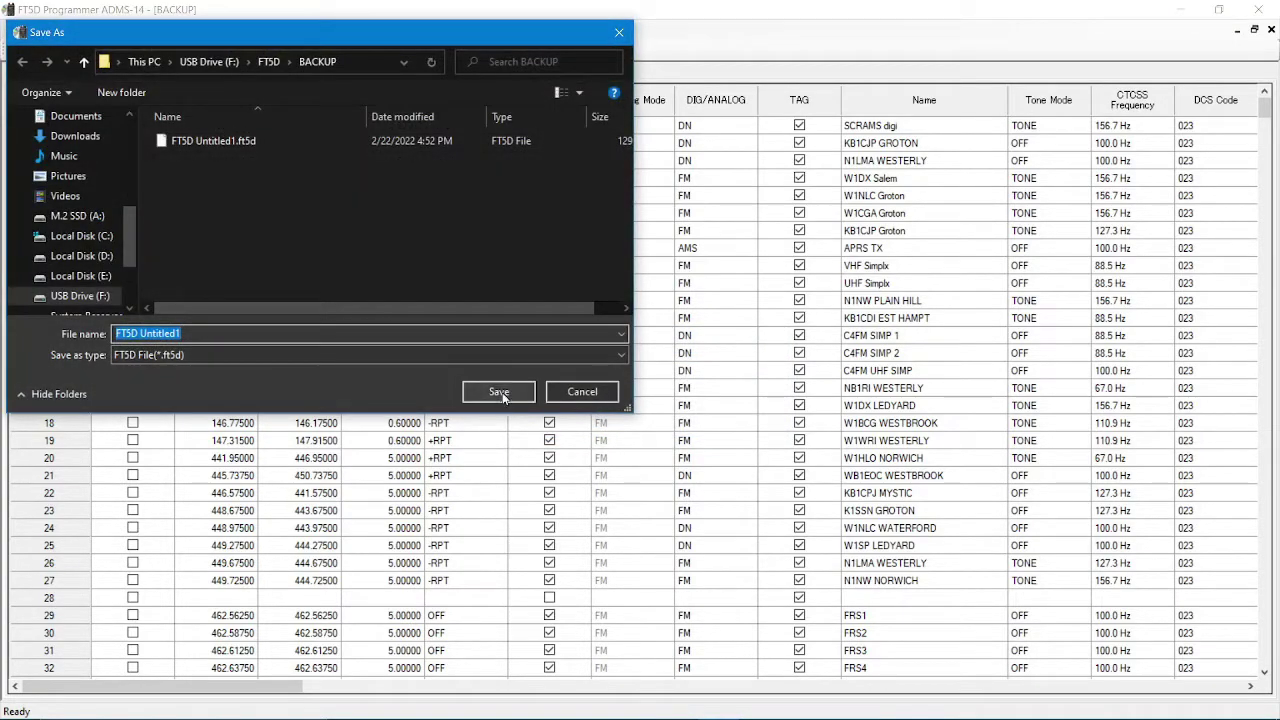
click(251, 140)
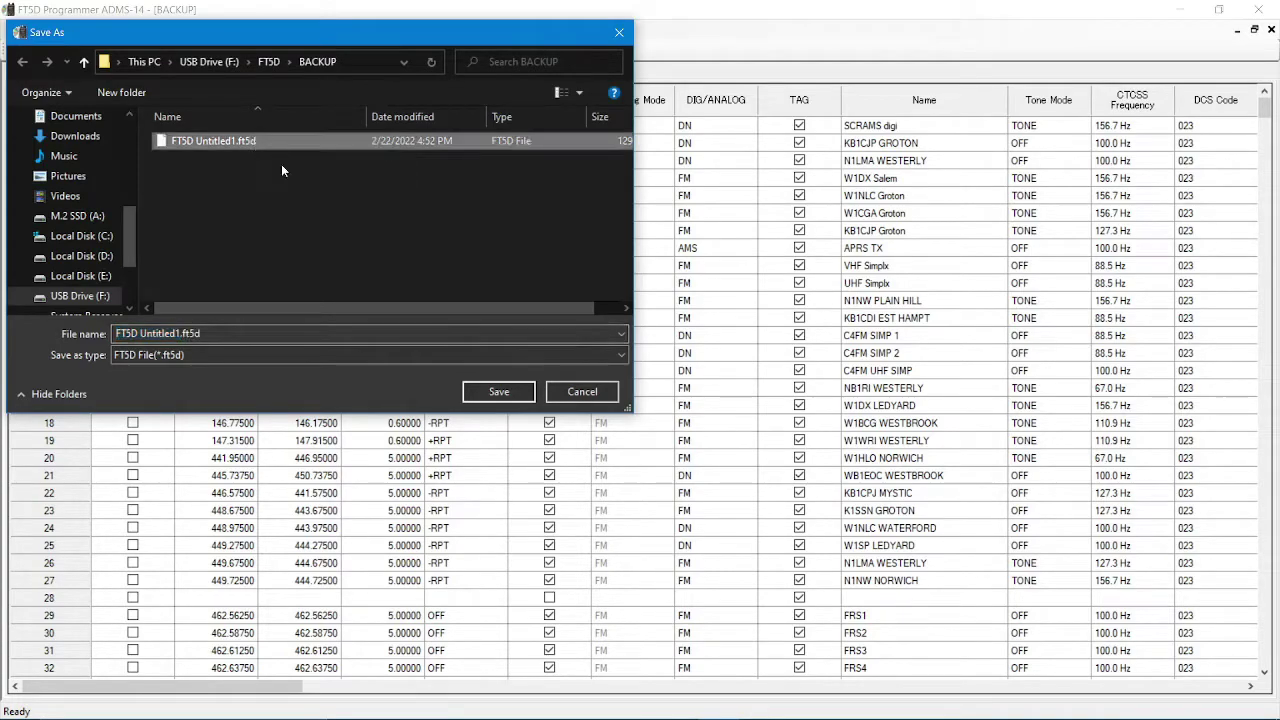
click(490, 393)
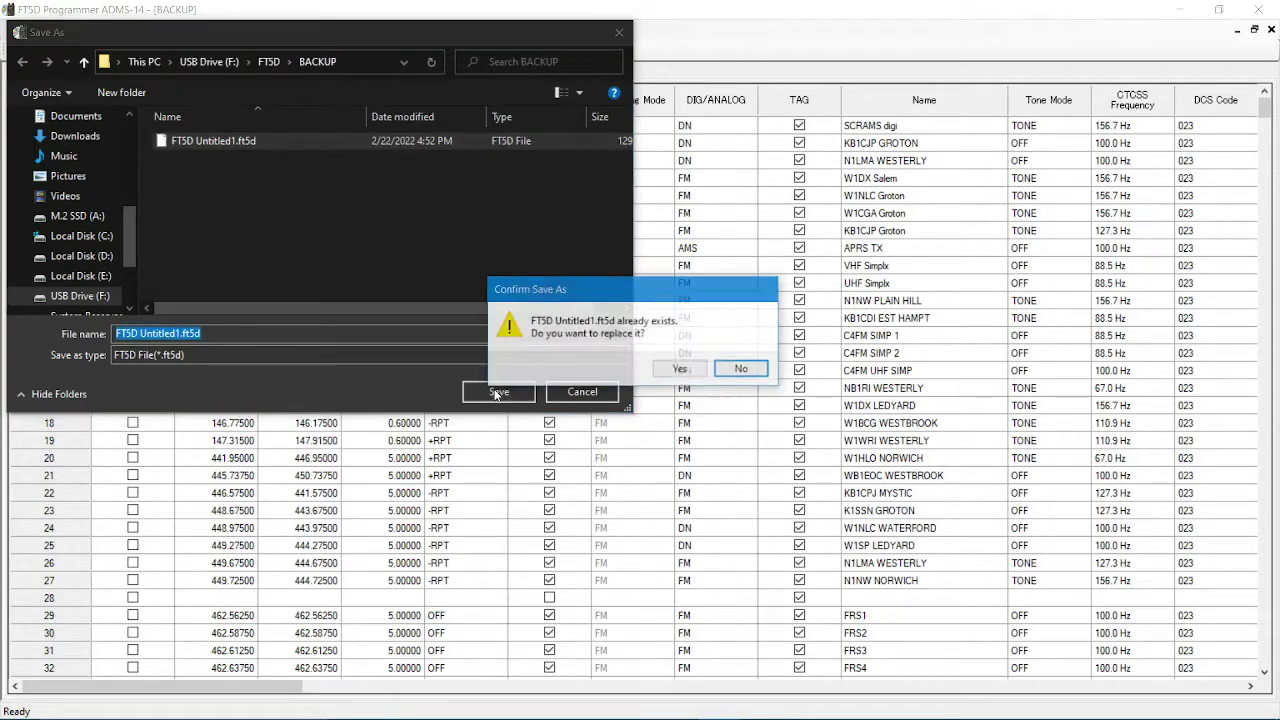
click(682, 371)
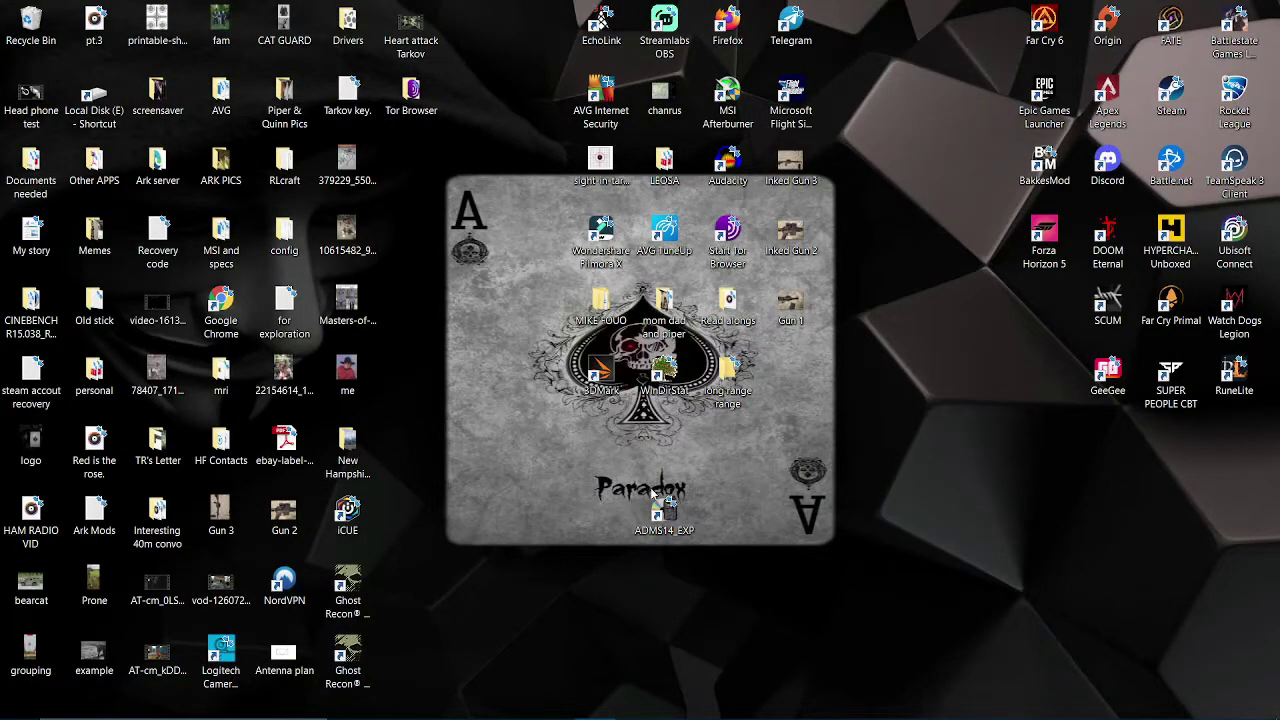
- Safely eject the USB Mass Storage Device and dismiss the removal notification
click(1109, 703)
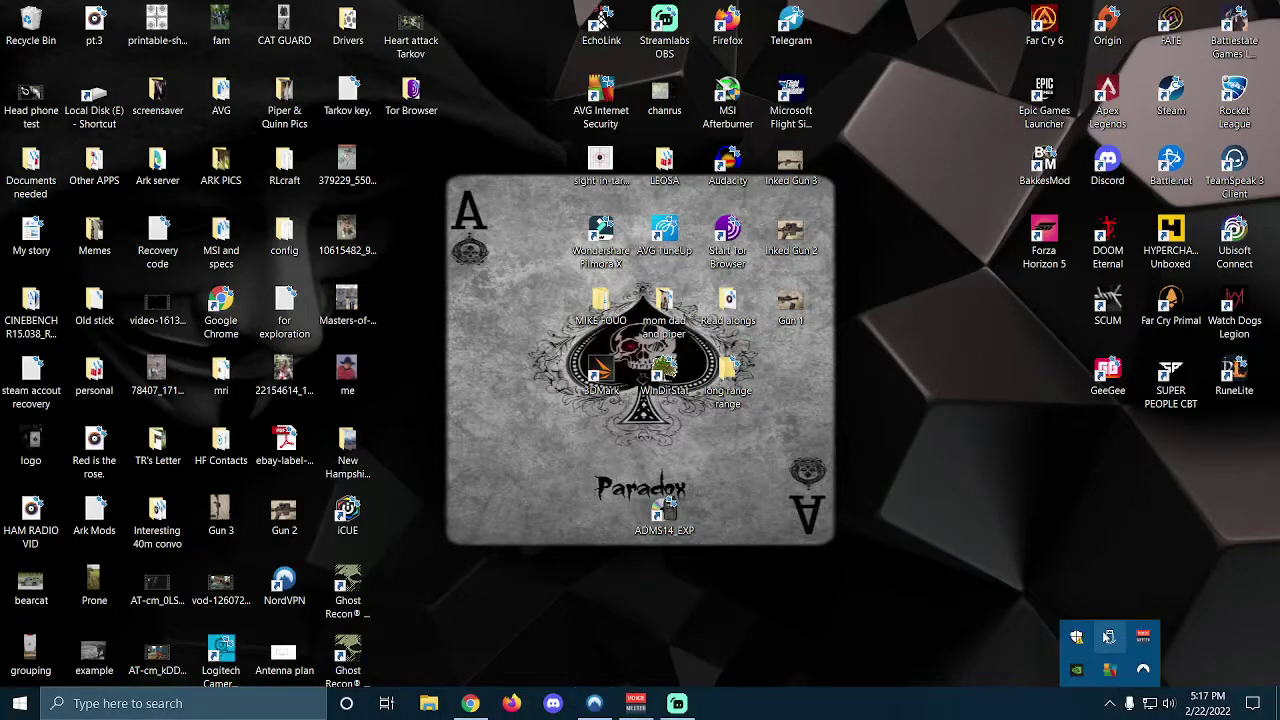
click(1107, 632)
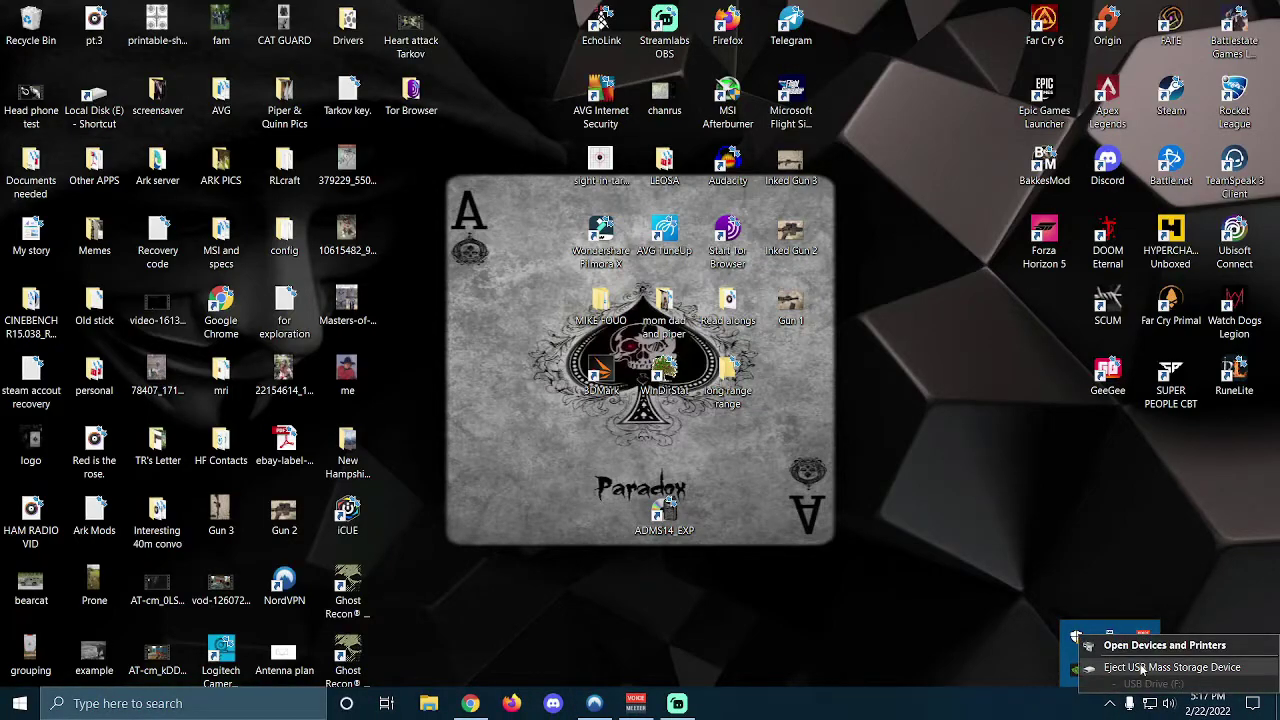
click(1141, 668)
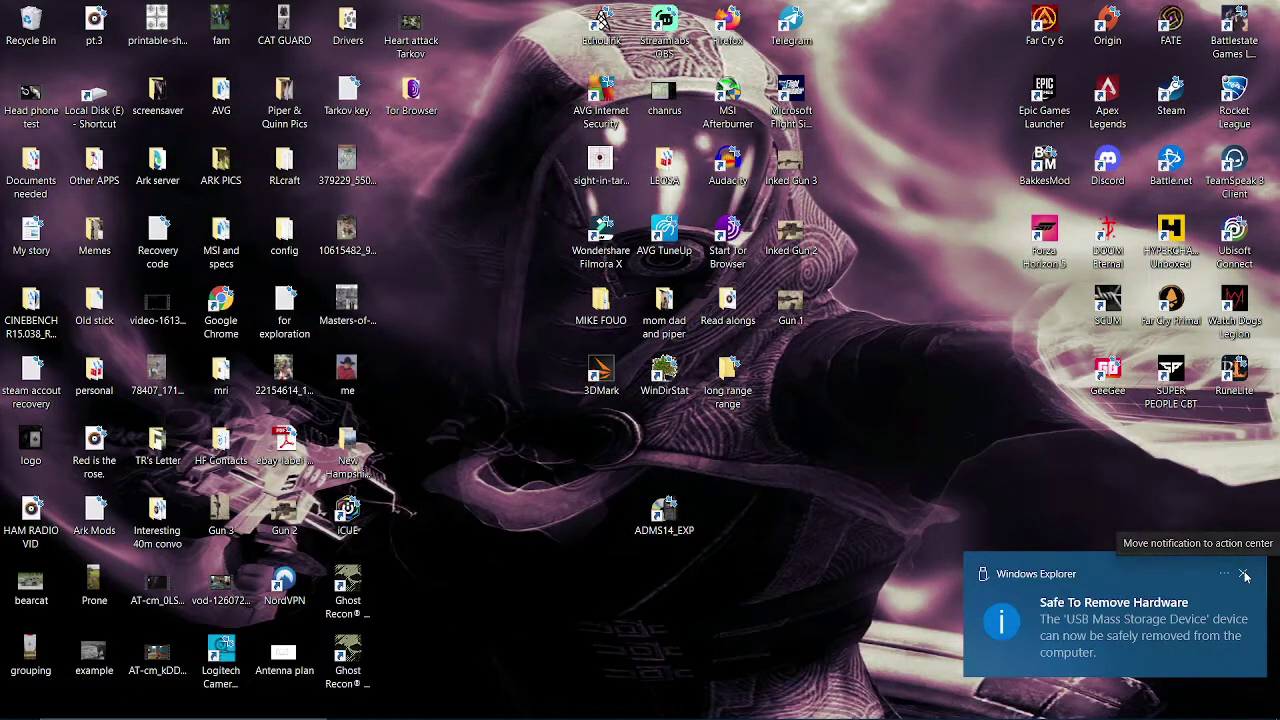
click(1244, 576)
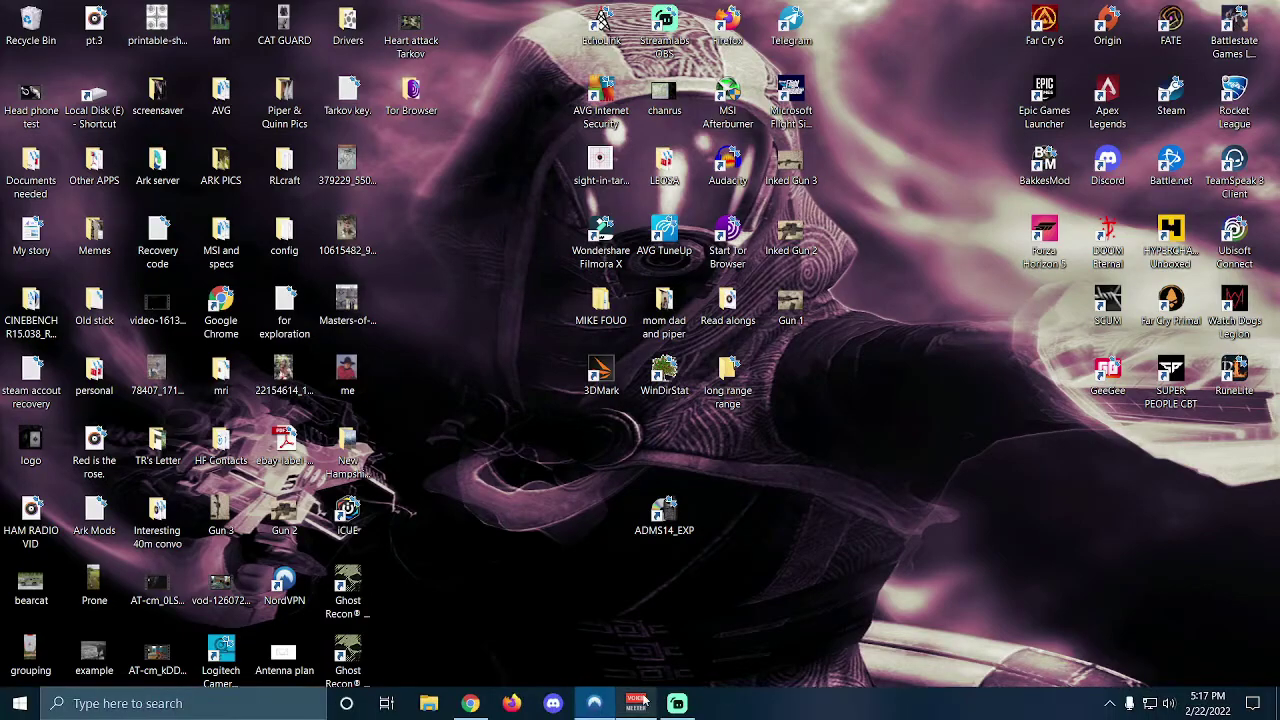
- Switch to Streamlabs Desktop
click(678, 705)
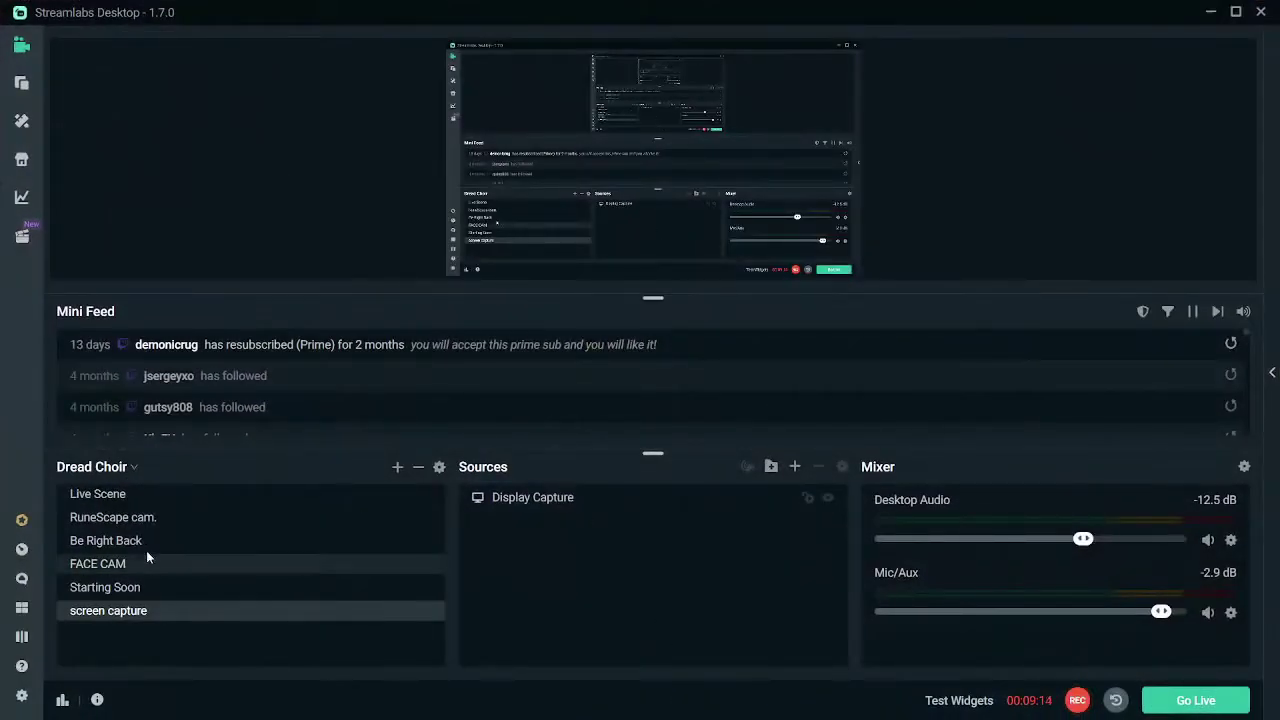